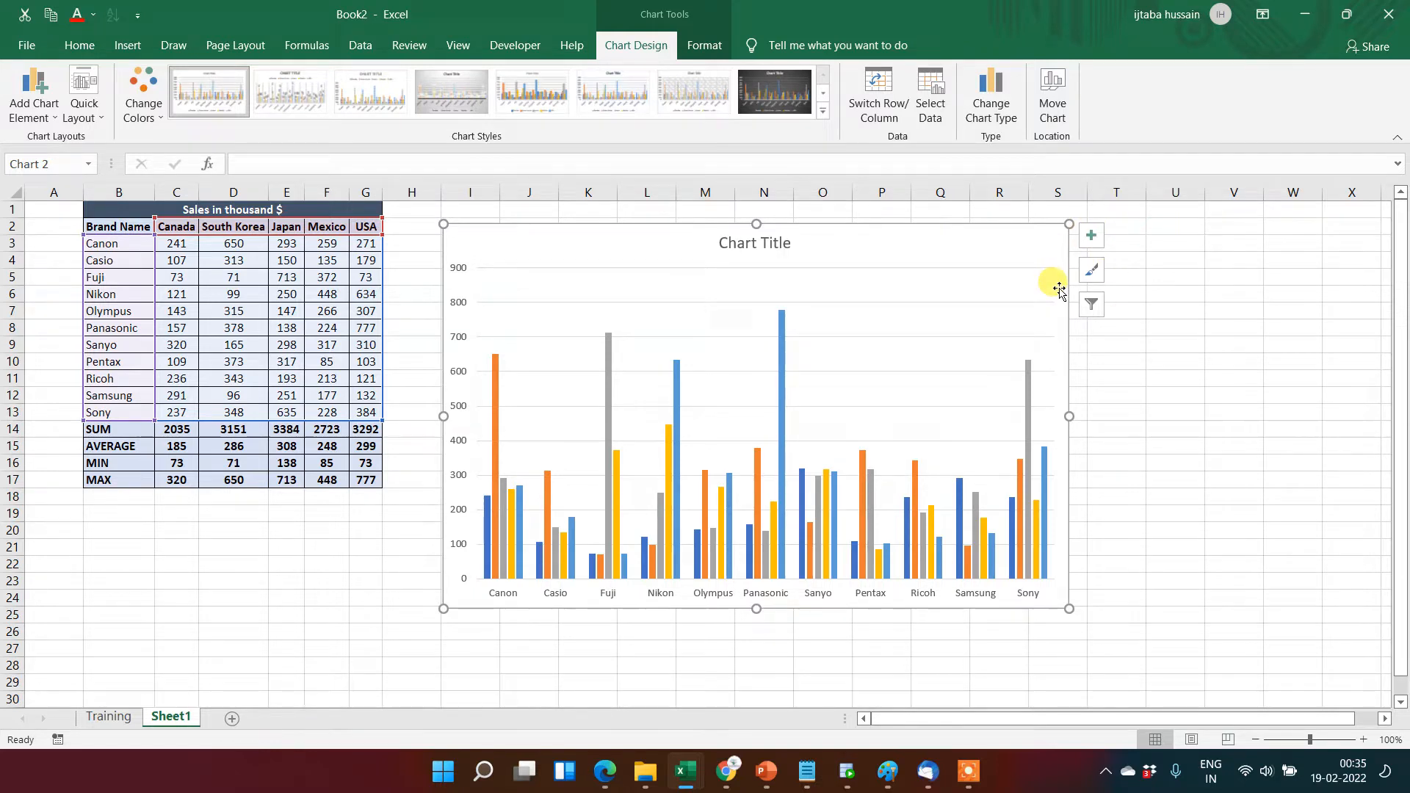
Step: Hide all axes of the column chart and show them again
{"action": "left_click", "coordinate": [1099, 234]}
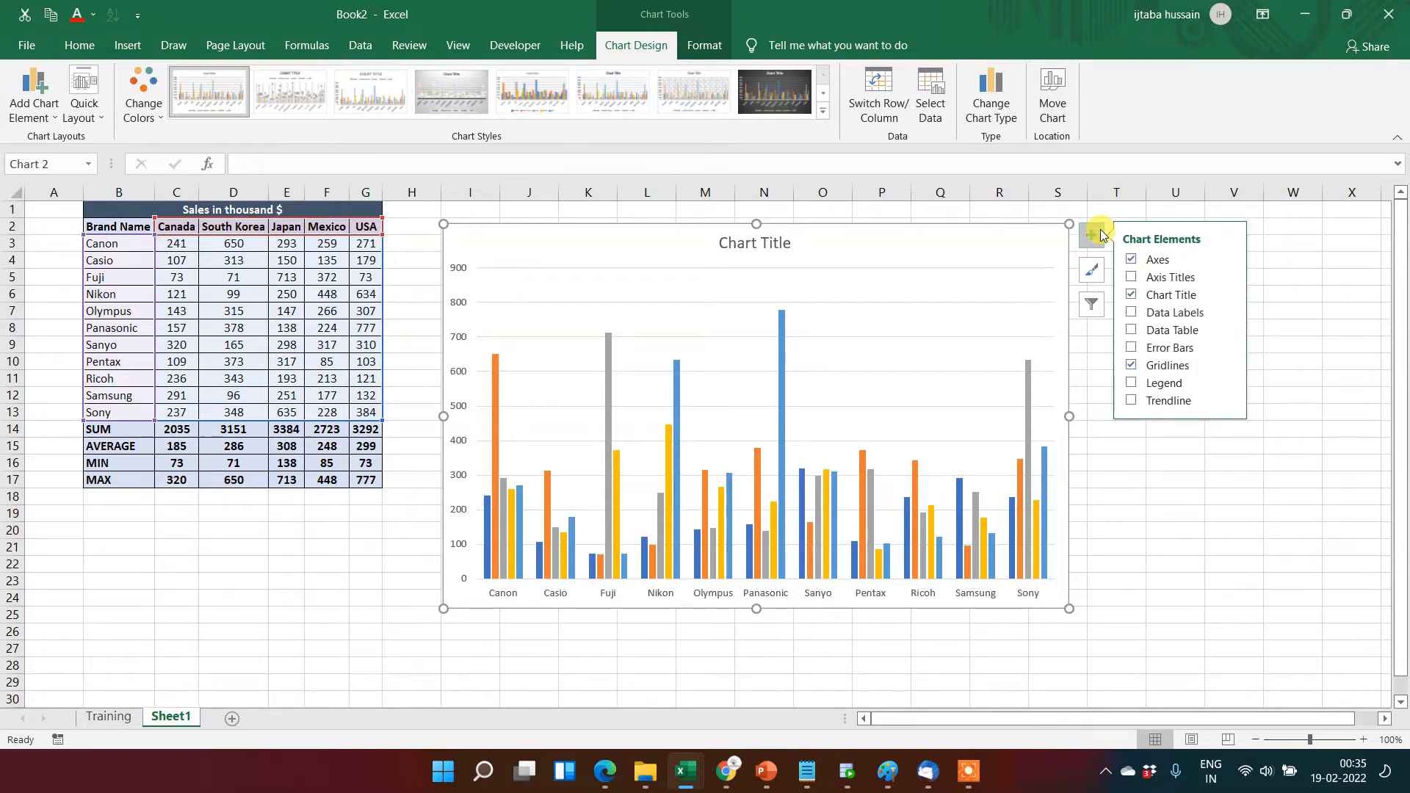
{"action": "left_click", "coordinate": [1135, 265]}
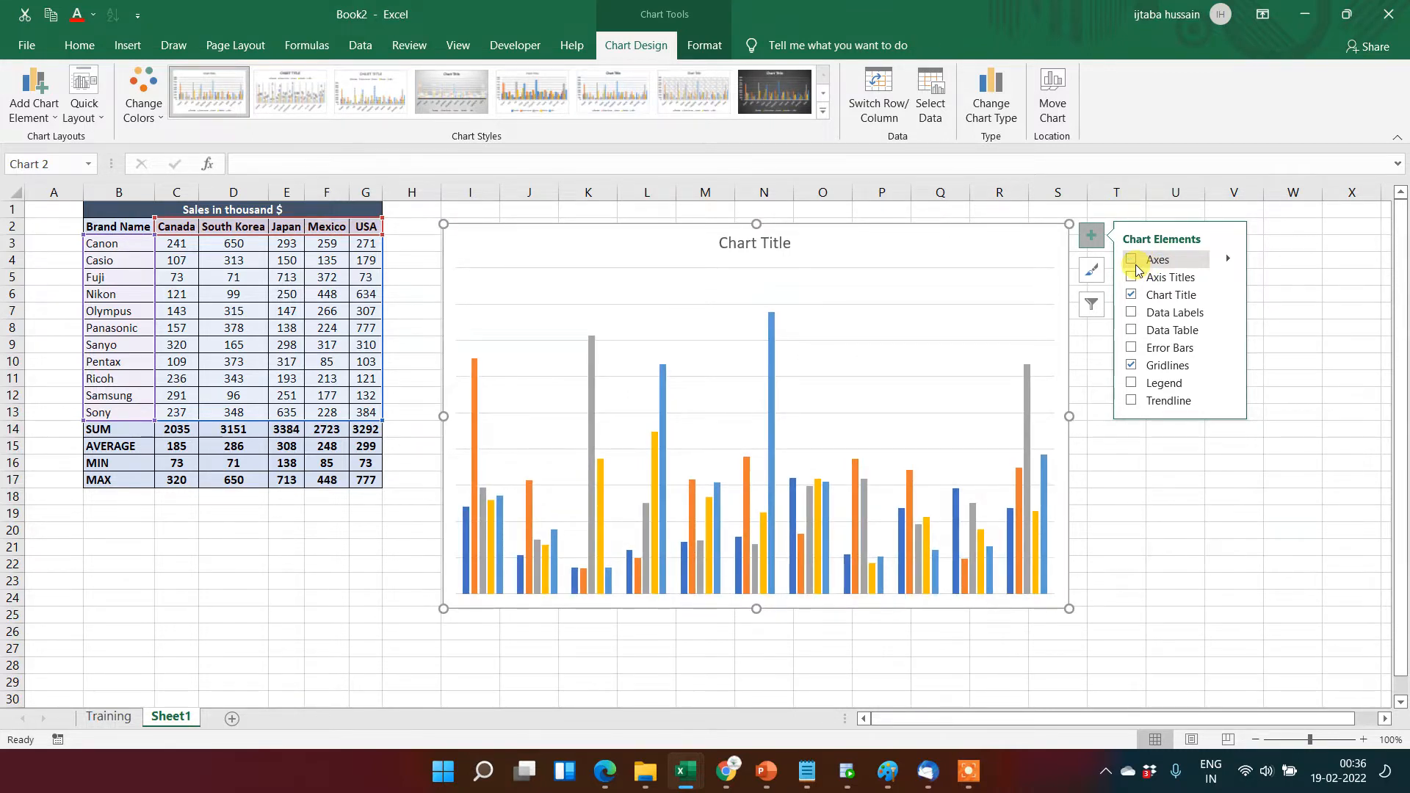
{"action": "left_click", "coordinate": [1132, 262]}
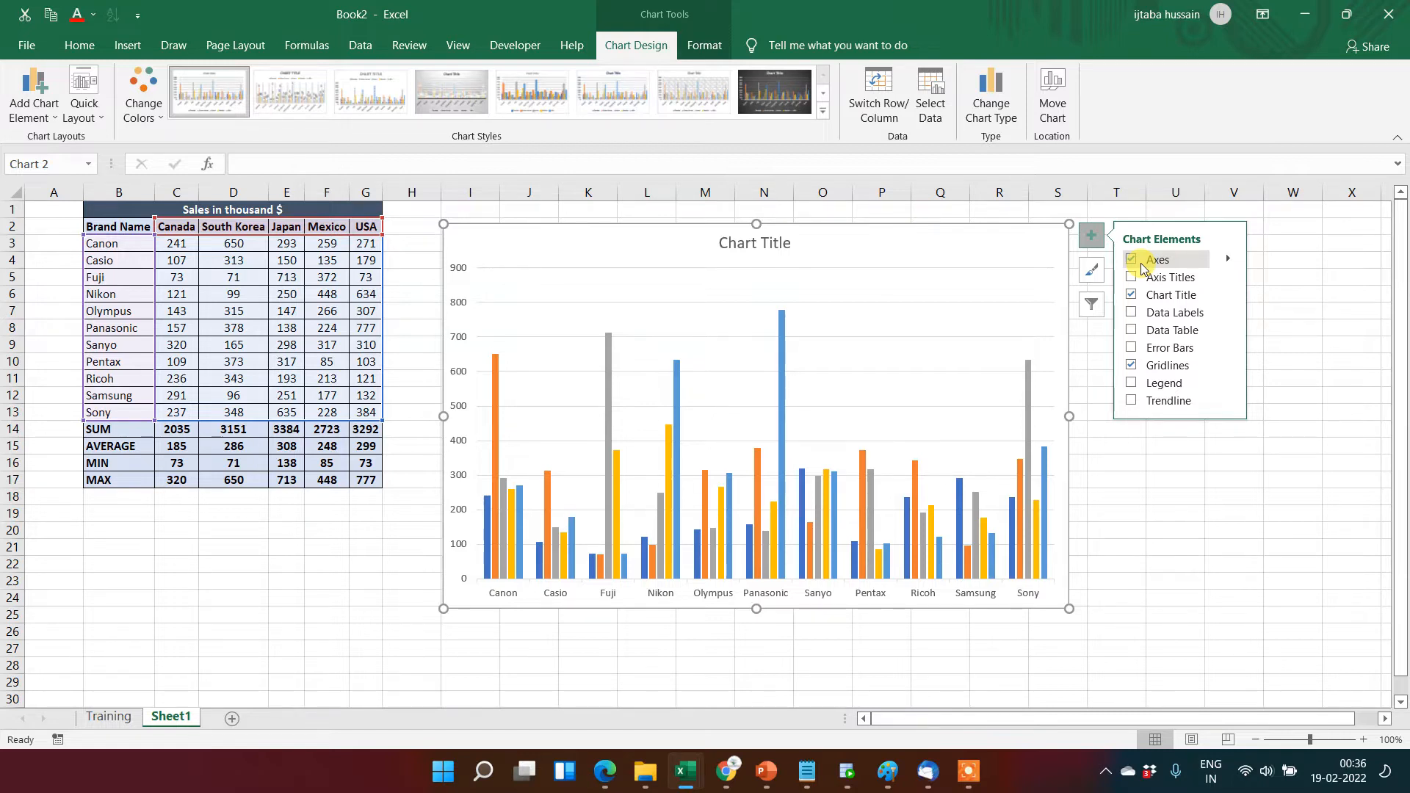
Step: Hide and restore only the primary vertical axis, and briefly open the additional axis formatting options
{"action": "left_click", "coordinate": [1228, 262]}
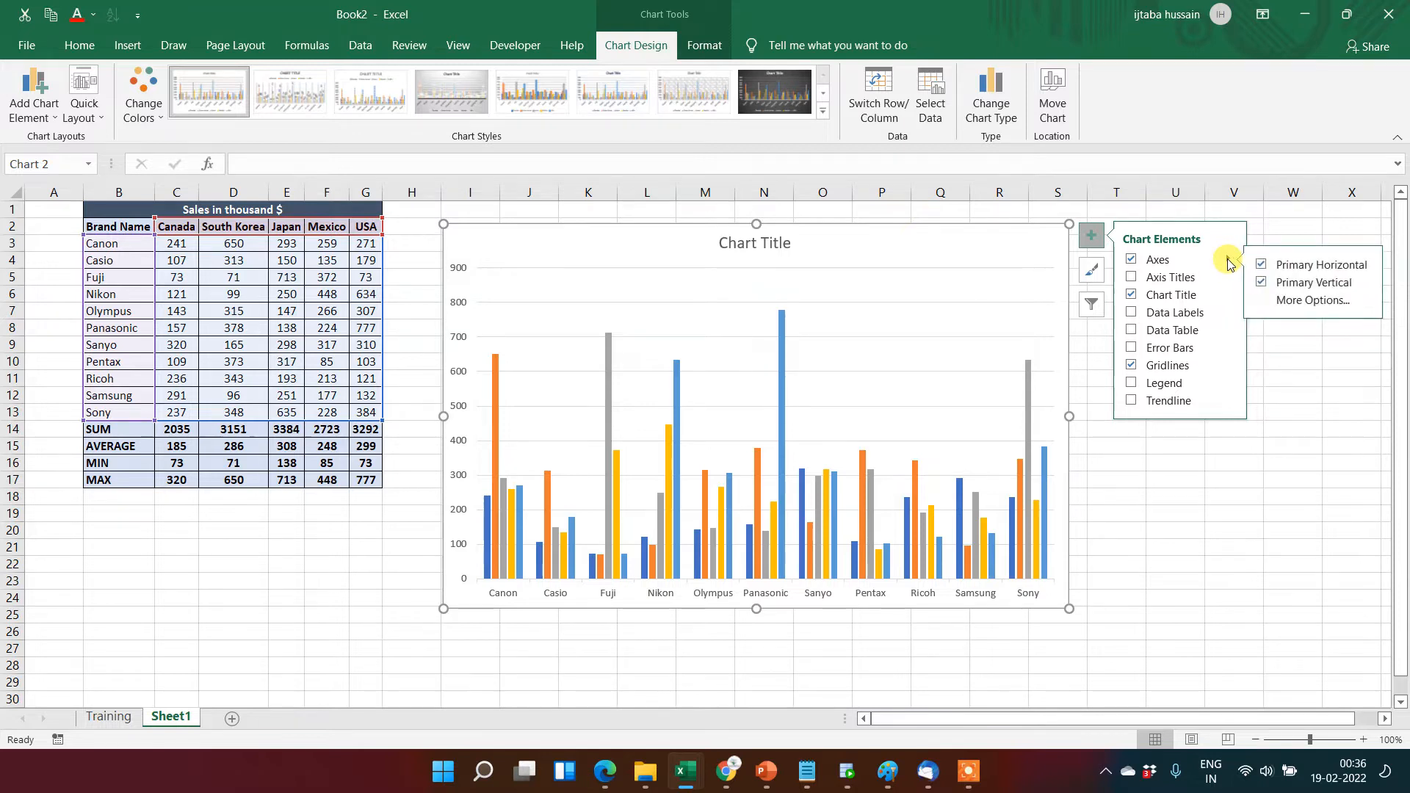
{"action": "left_click", "coordinate": [1266, 282]}
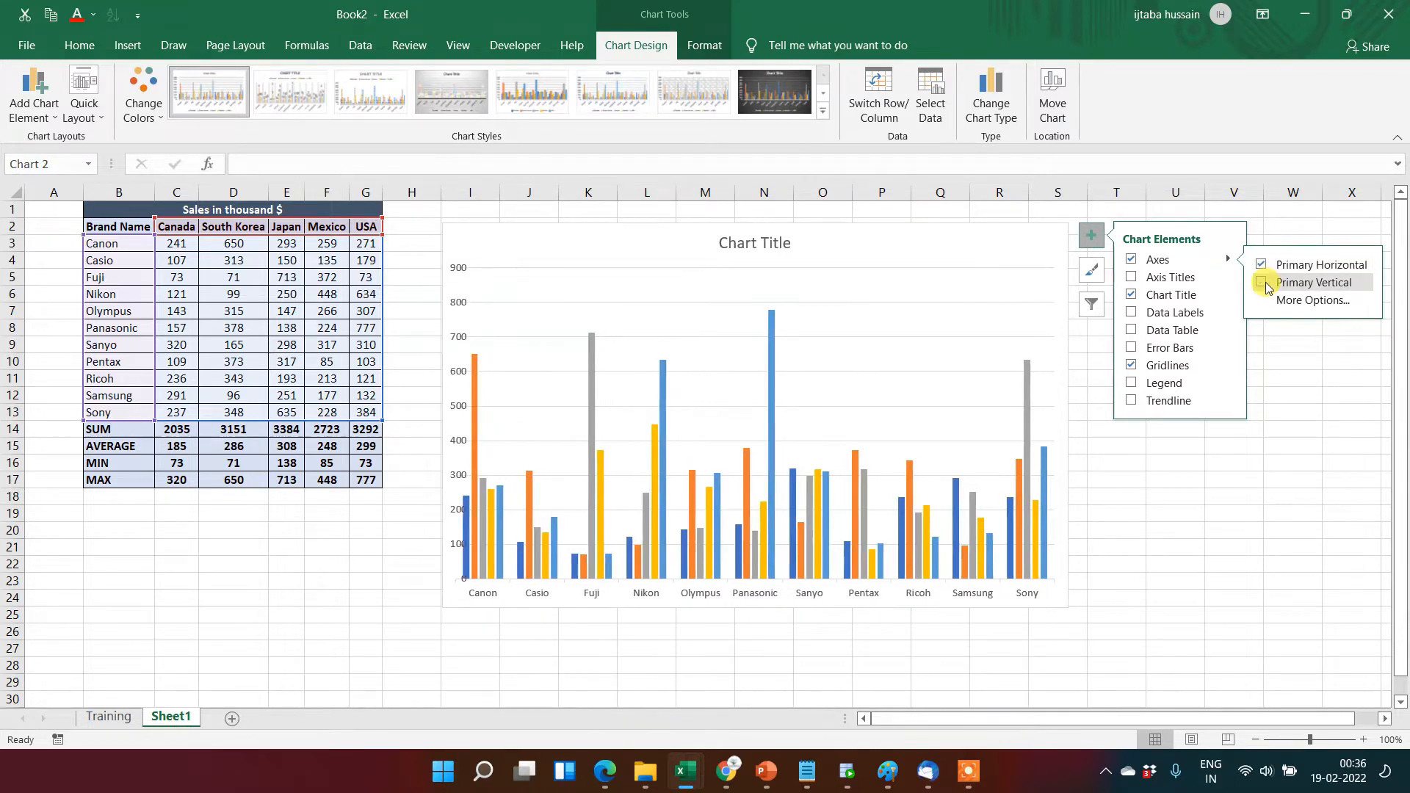
{"action": "left_click", "coordinate": [1266, 282]}
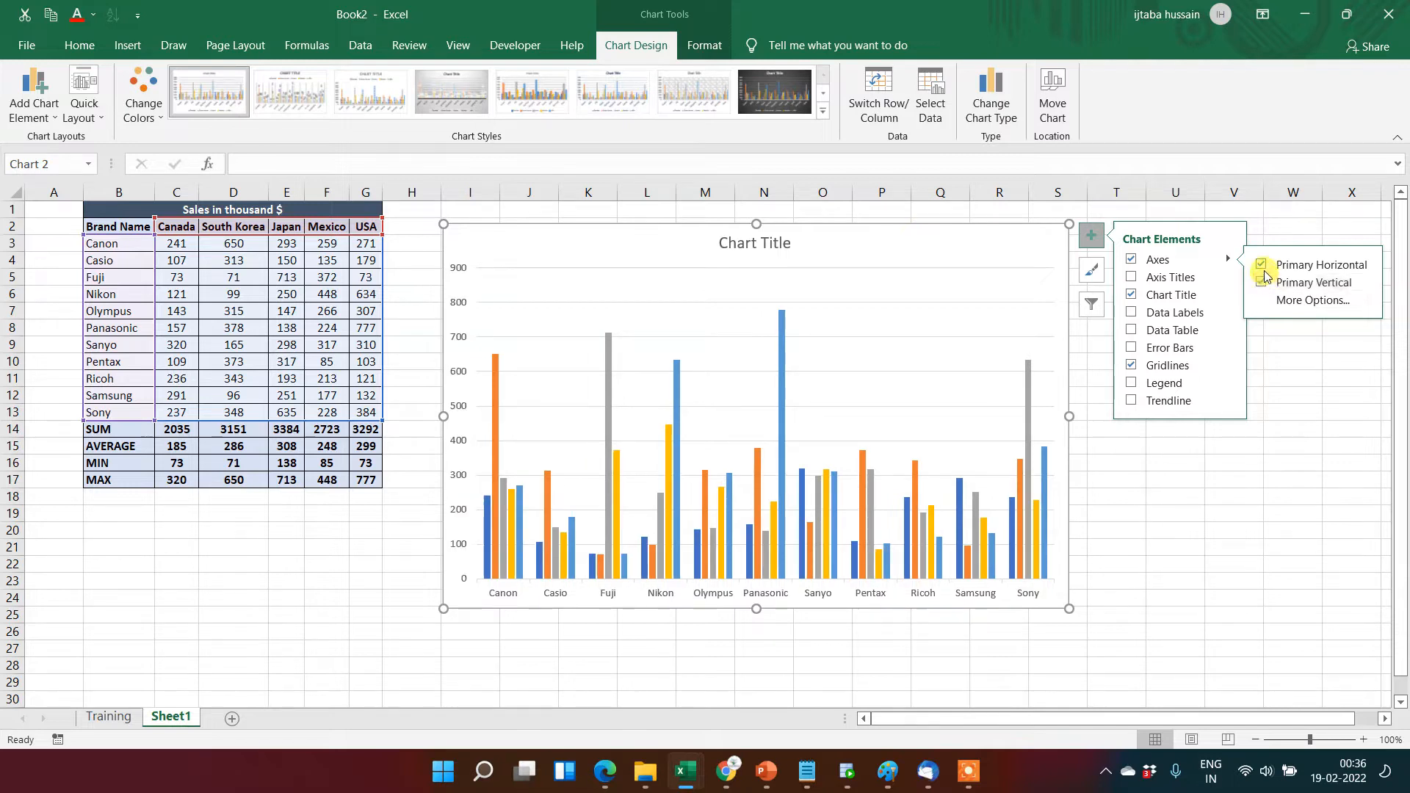
{"action": "left_click", "coordinate": [1287, 302]}
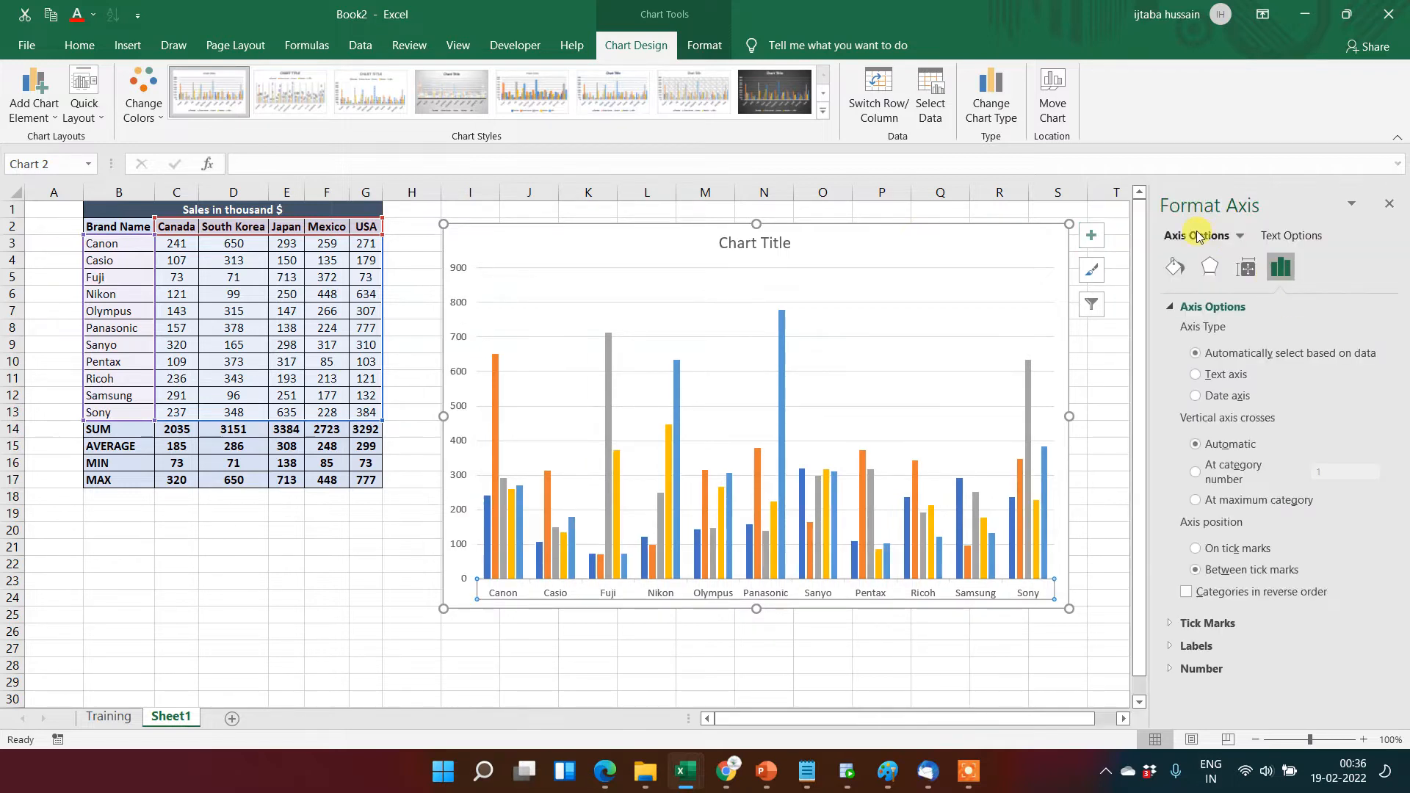
{"action": "left_click", "coordinate": [1388, 205]}
Step: Add axis titles to the horizontal and vertical axes of the chart
{"action": "left_click", "coordinate": [1091, 242]}
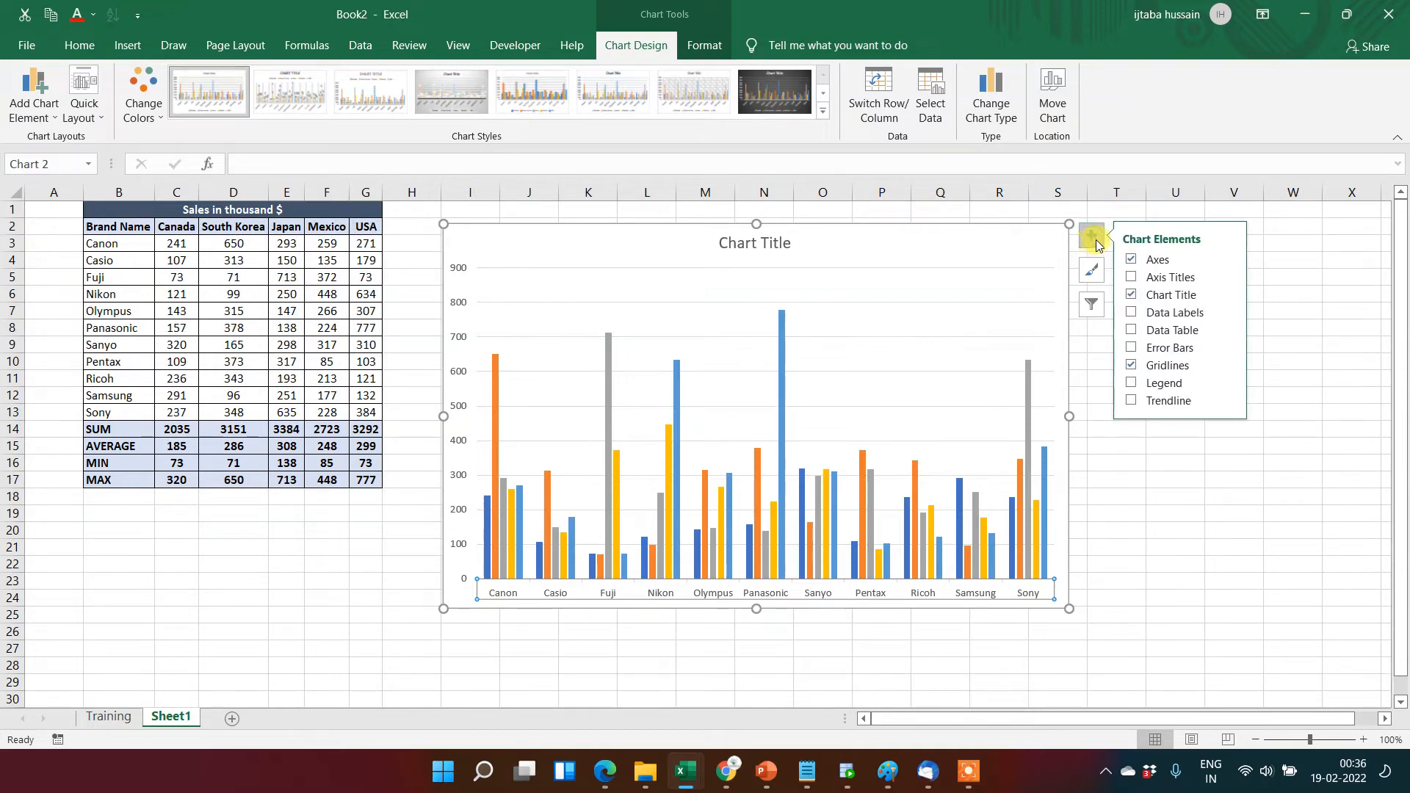
{"action": "left_click", "coordinate": [1131, 278]}
{"action": "left_click", "coordinate": [1134, 282]}
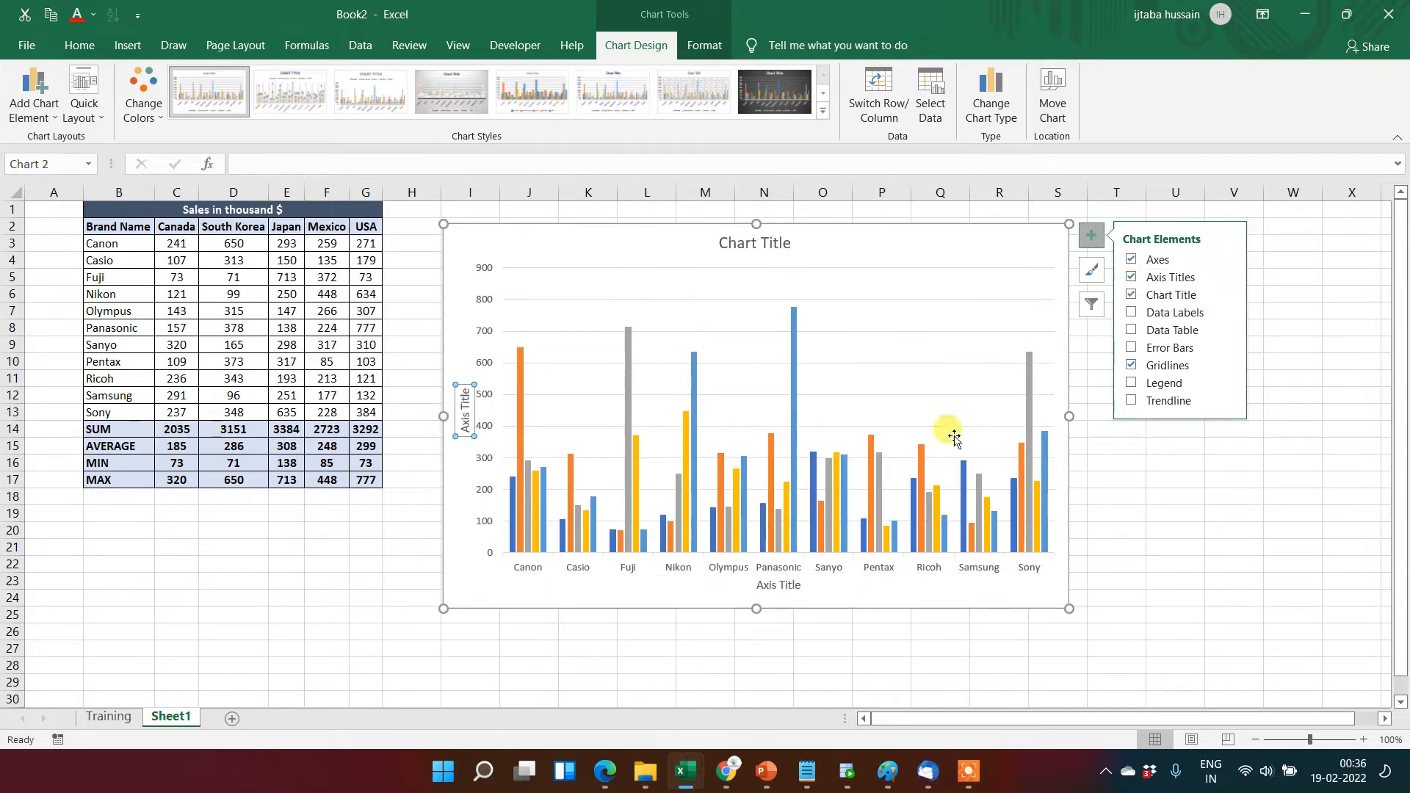
Step: Replace the vertical axis title's text with "Sales in thousand"
{"action": "double_click", "coordinate": [465, 426]}
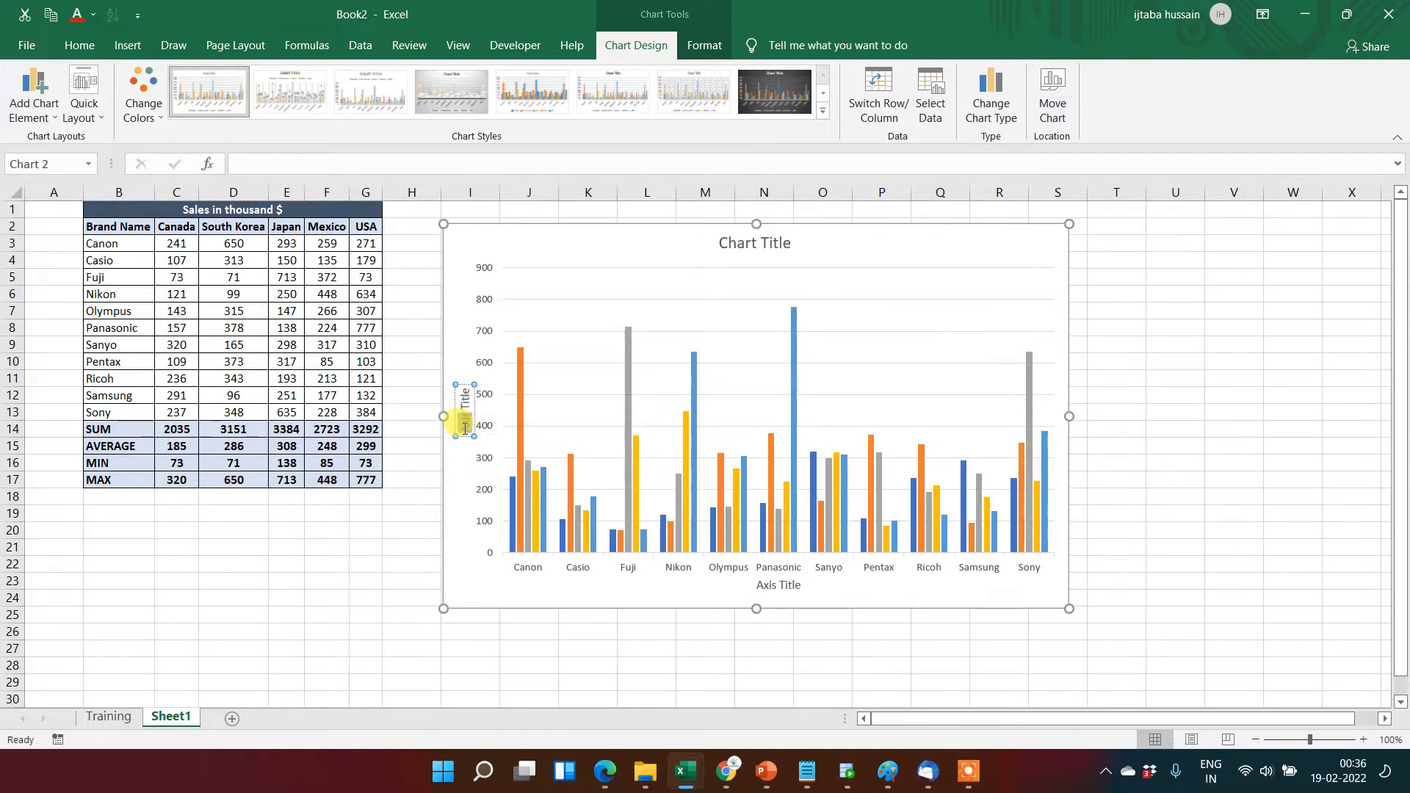
{"action": "type", "text": "Sales in thousand"}
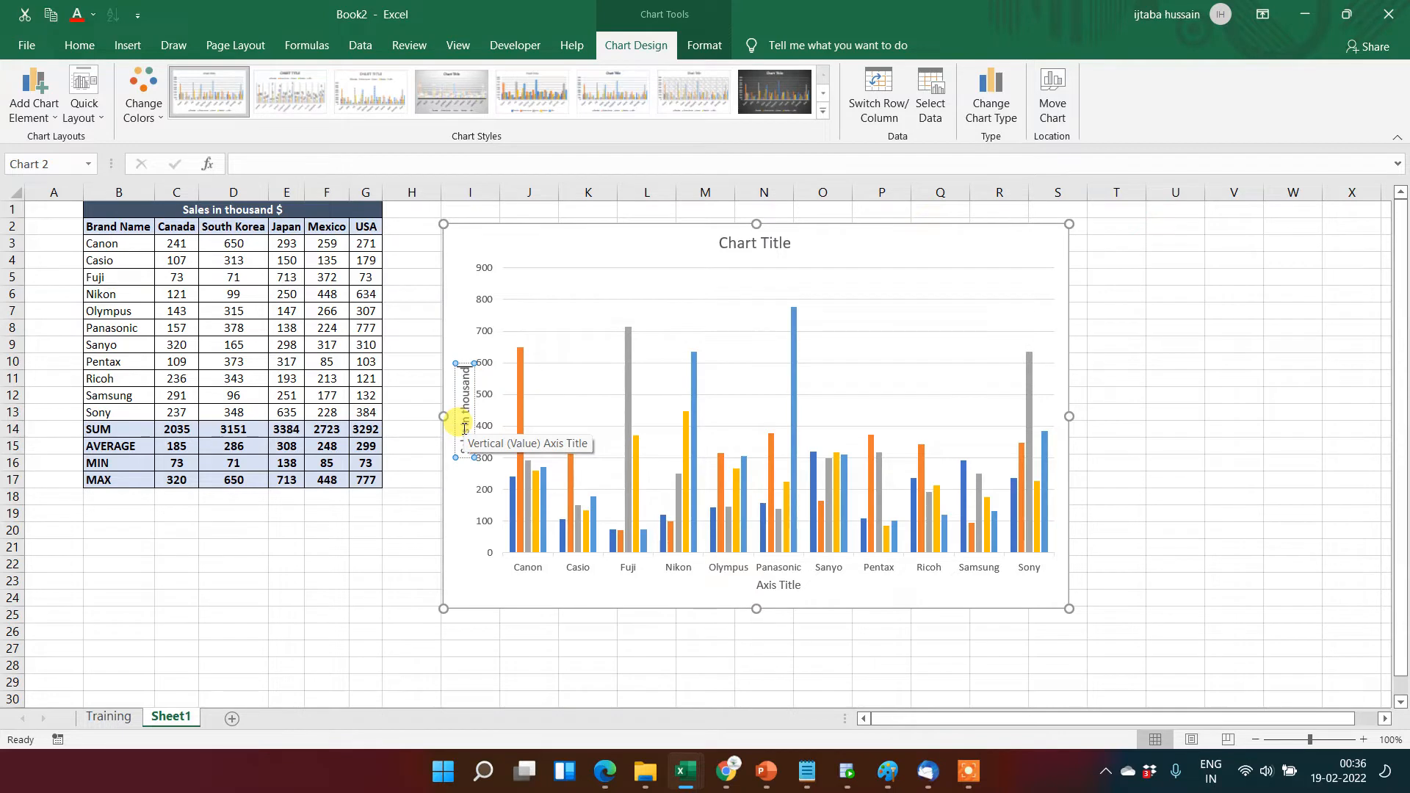
{"action": "left_click", "coordinate": [455, 533]}
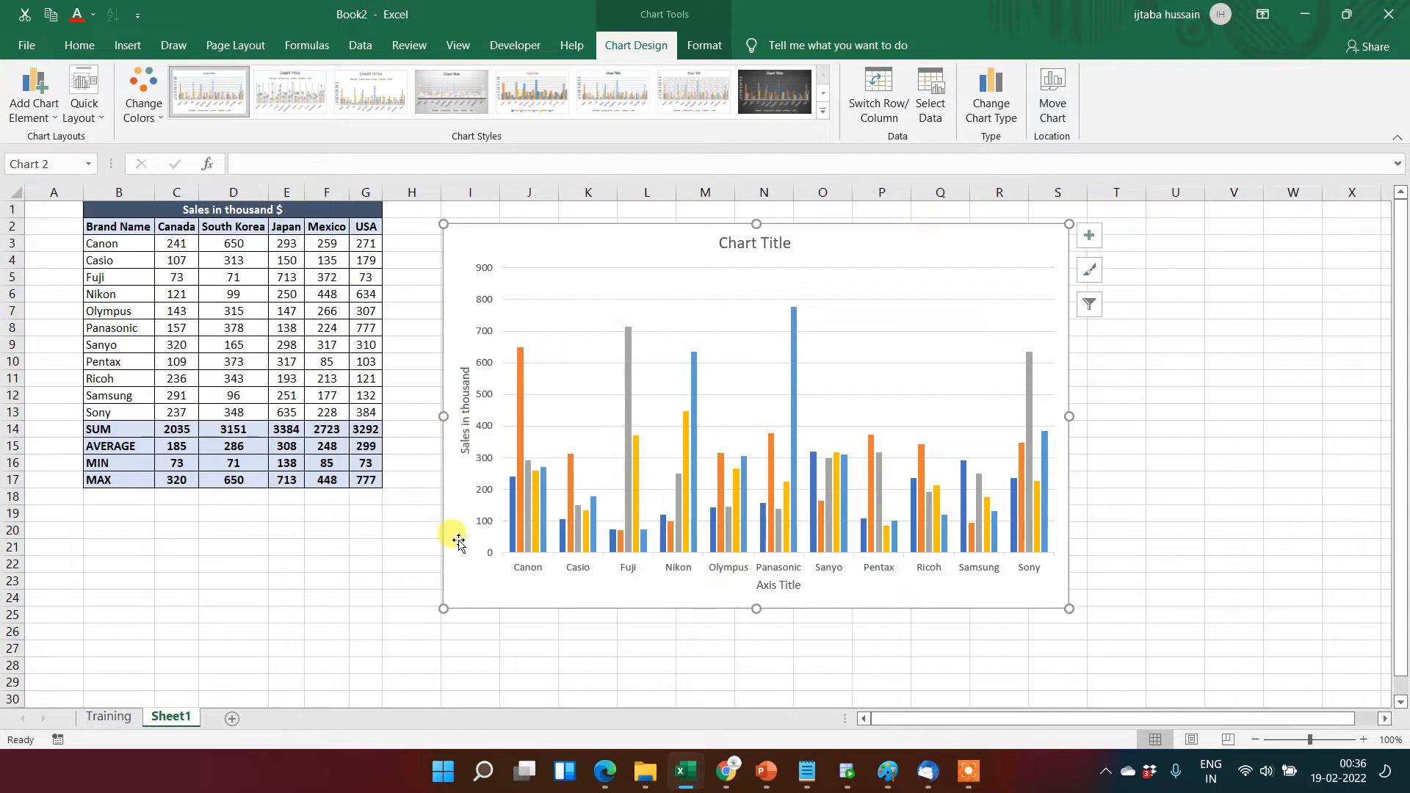
{"action": "left_click", "coordinate": [468, 455]}
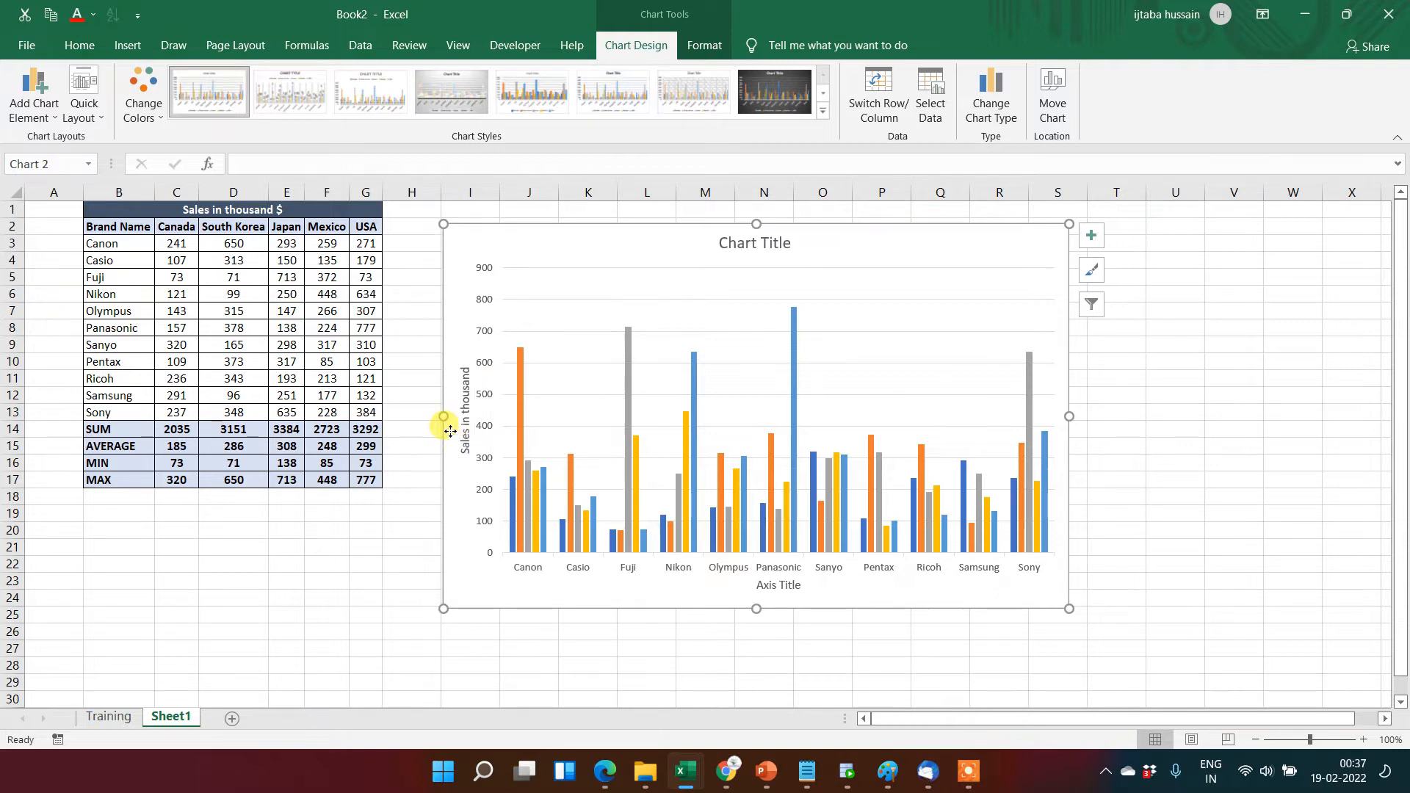
{"action": "left_click", "coordinate": [450, 432]}
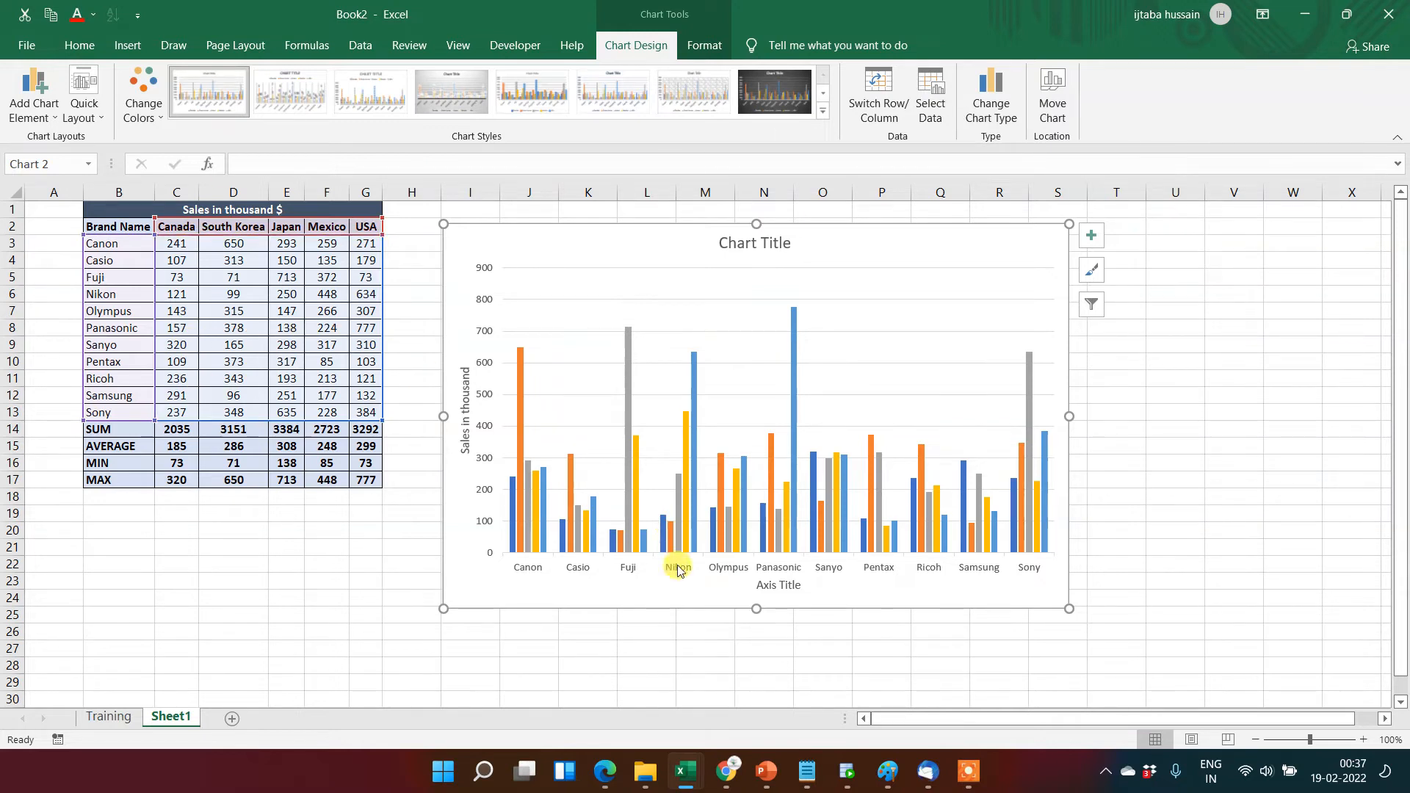
Step: Replace the horizontal axis title's text with "Product" and close the formatting pane
{"action": "double_click", "coordinate": [785, 588]}
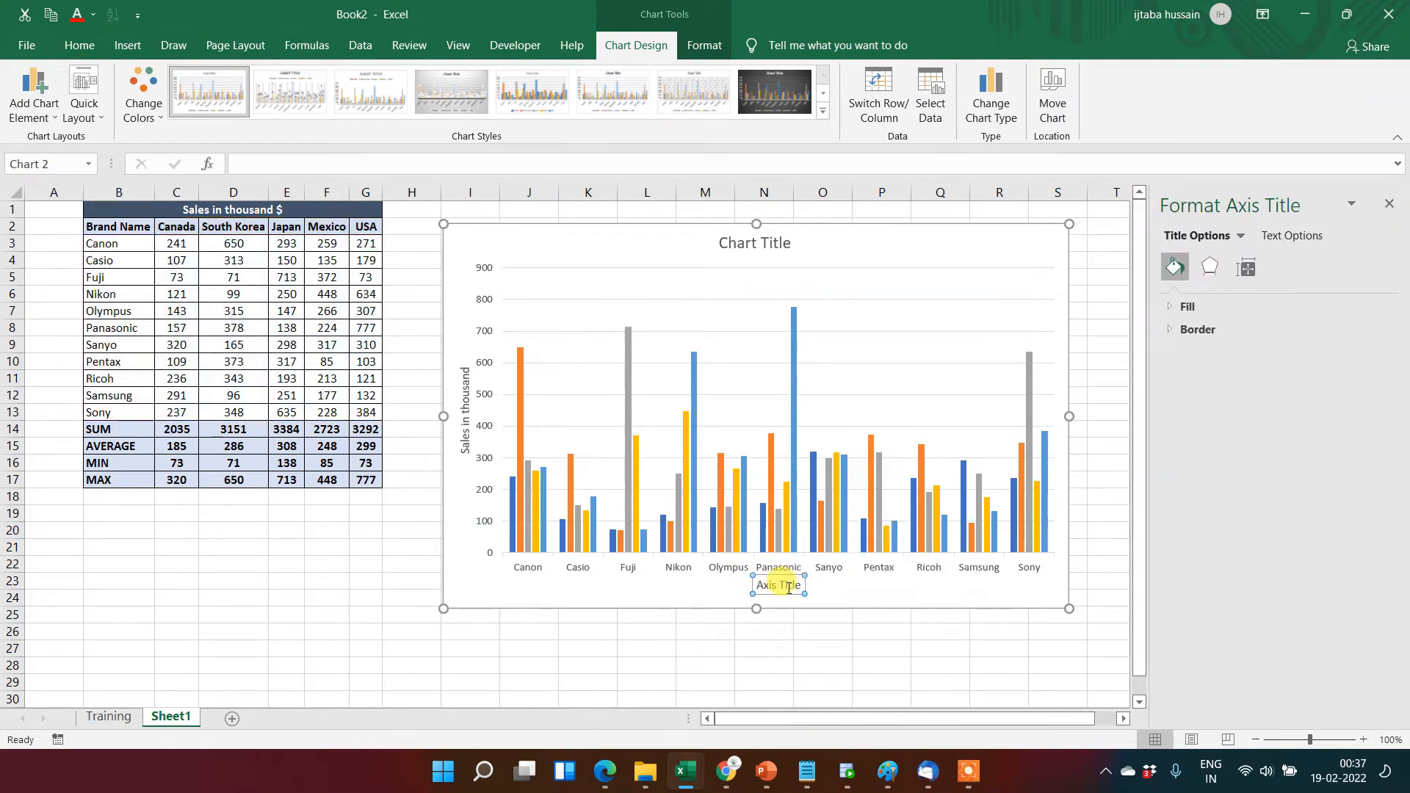
{"action": "triple_click", "coordinate": [787, 591]}
{"action": "type", "text": "Product"}
{"action": "left_click", "coordinate": [710, 596]}
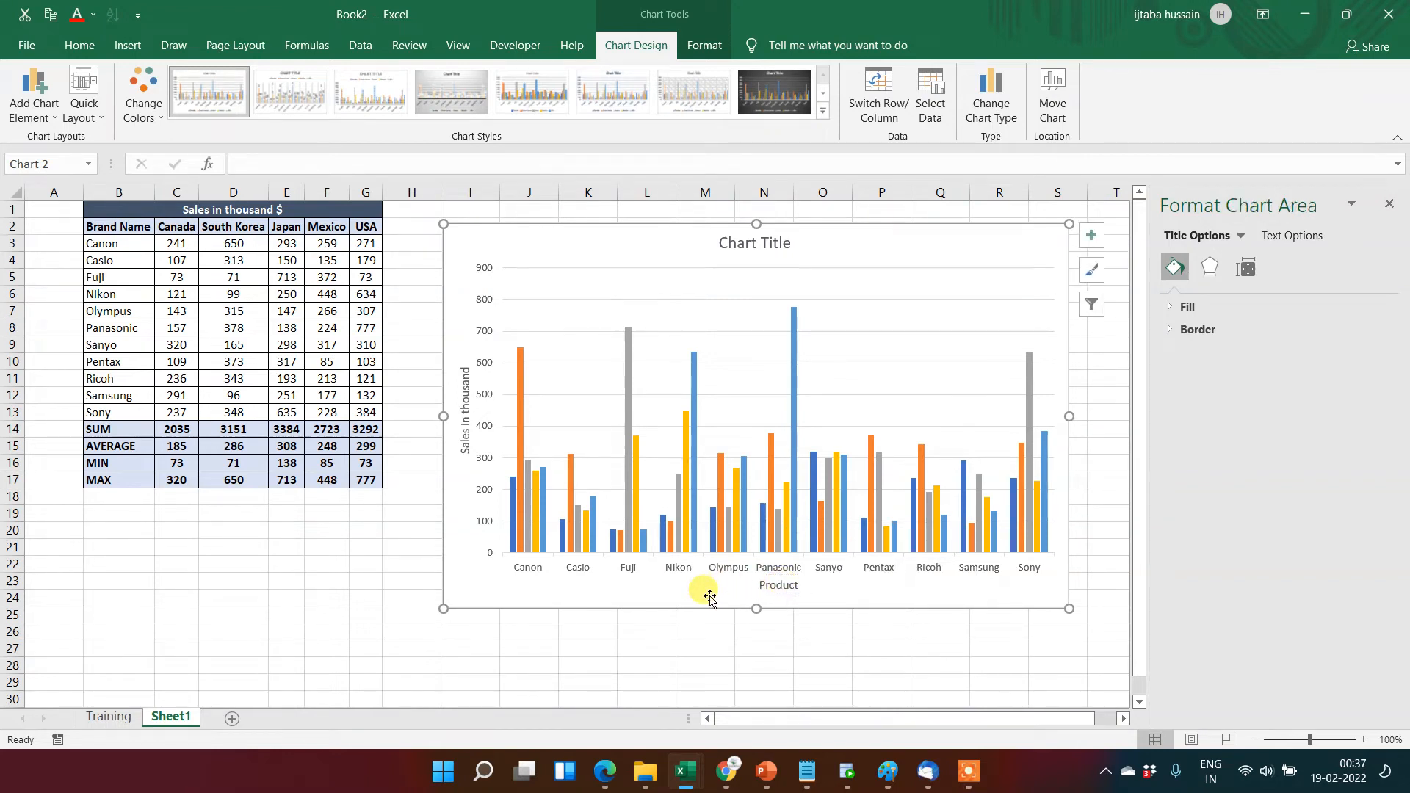
{"action": "left_click", "coordinate": [1389, 203]}
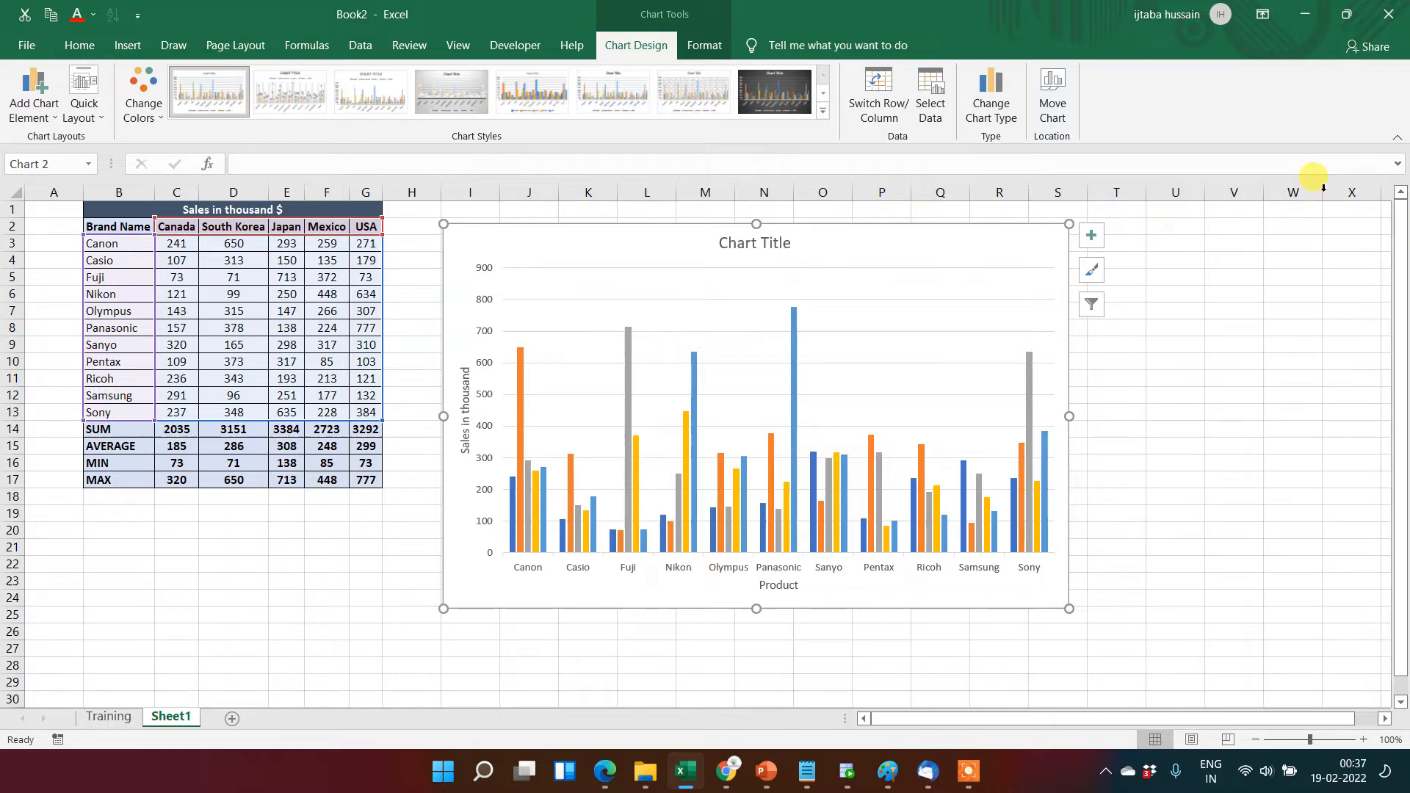
Step: Change the chart title to "Sales of Product"
{"action": "left_click", "coordinate": [1105, 245]}
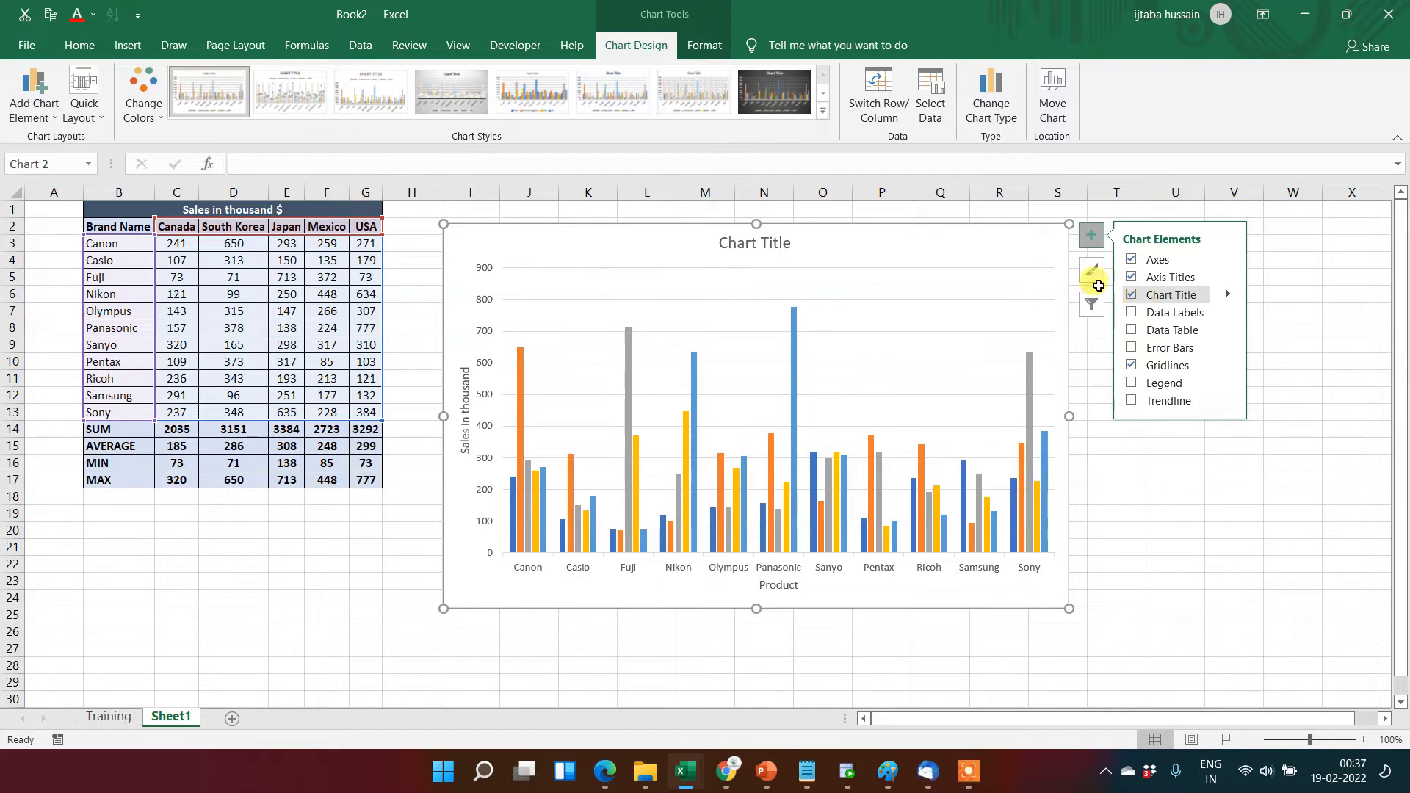
{"action": "left_click", "coordinate": [793, 242]}
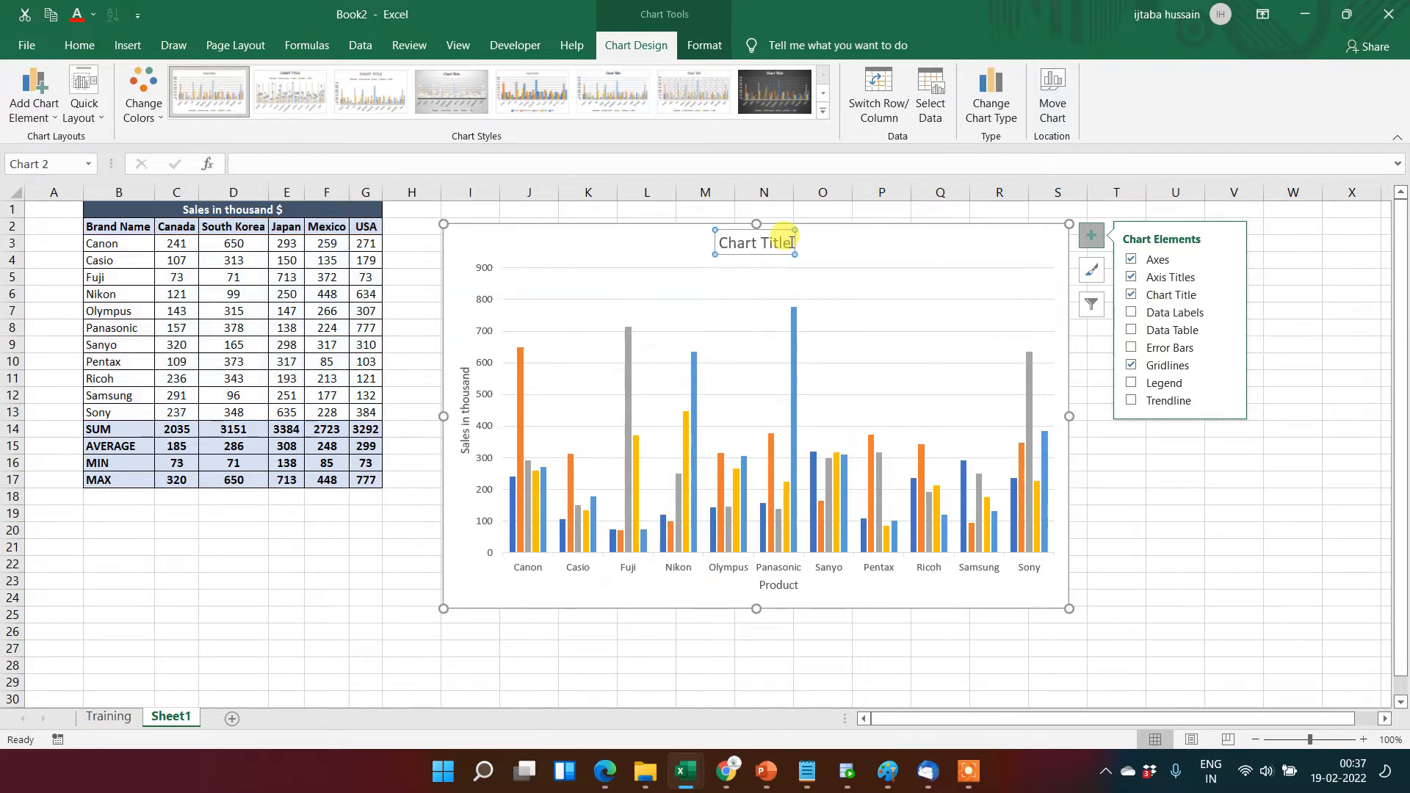
{"action": "left_click", "coordinate": [792, 243]}
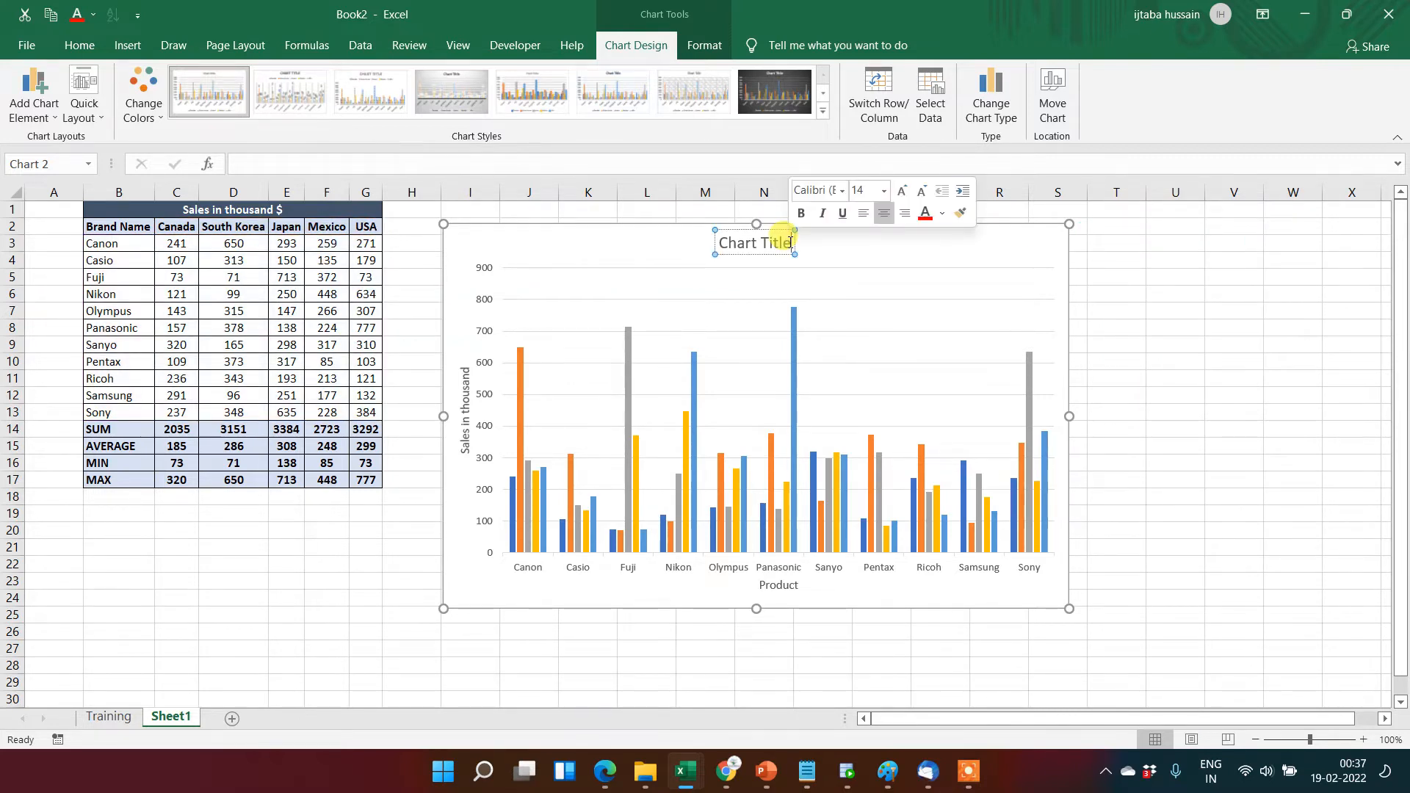
{"action": "triple_click", "coordinate": [791, 243]}
{"action": "type", "text": "Sal"}
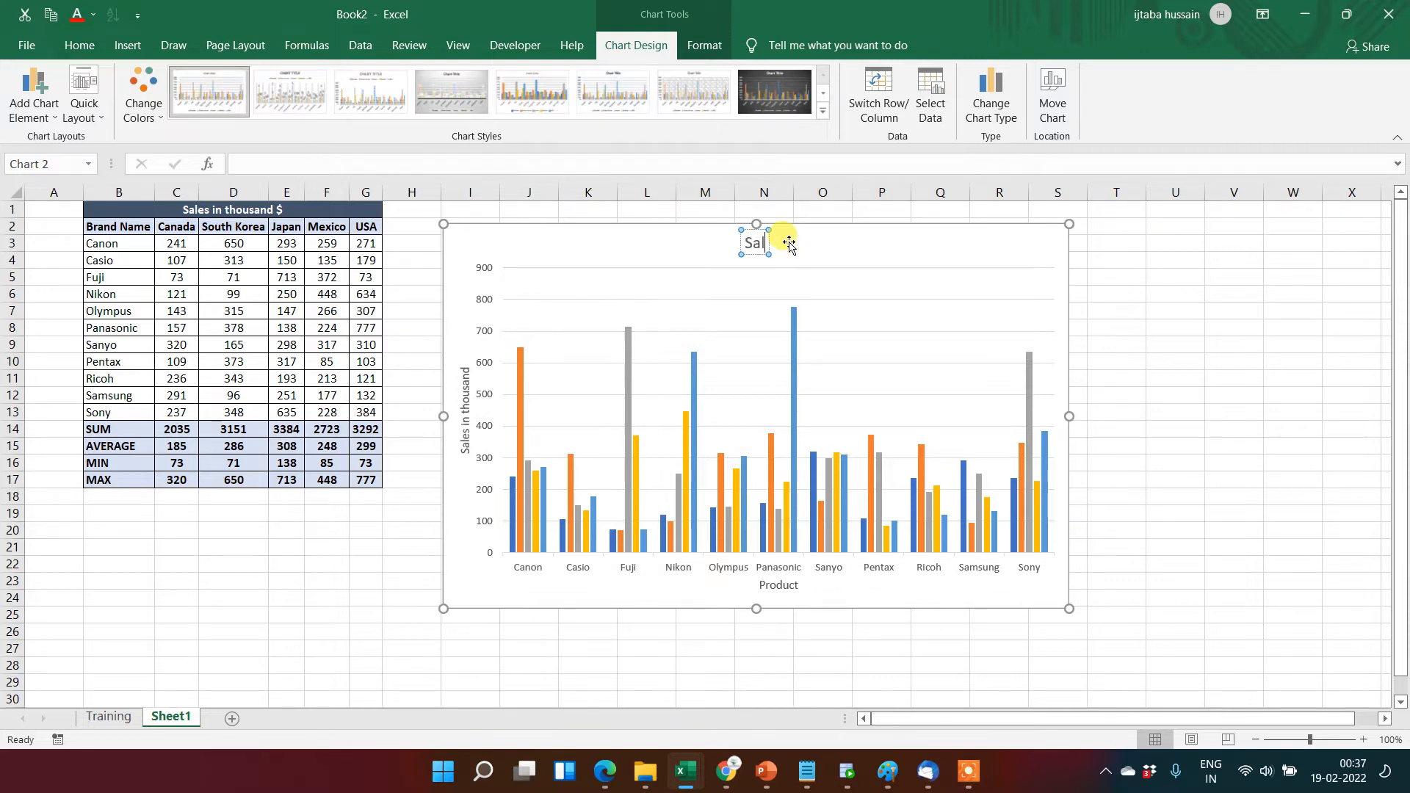
{"action": "type", "text": "es of Product"}
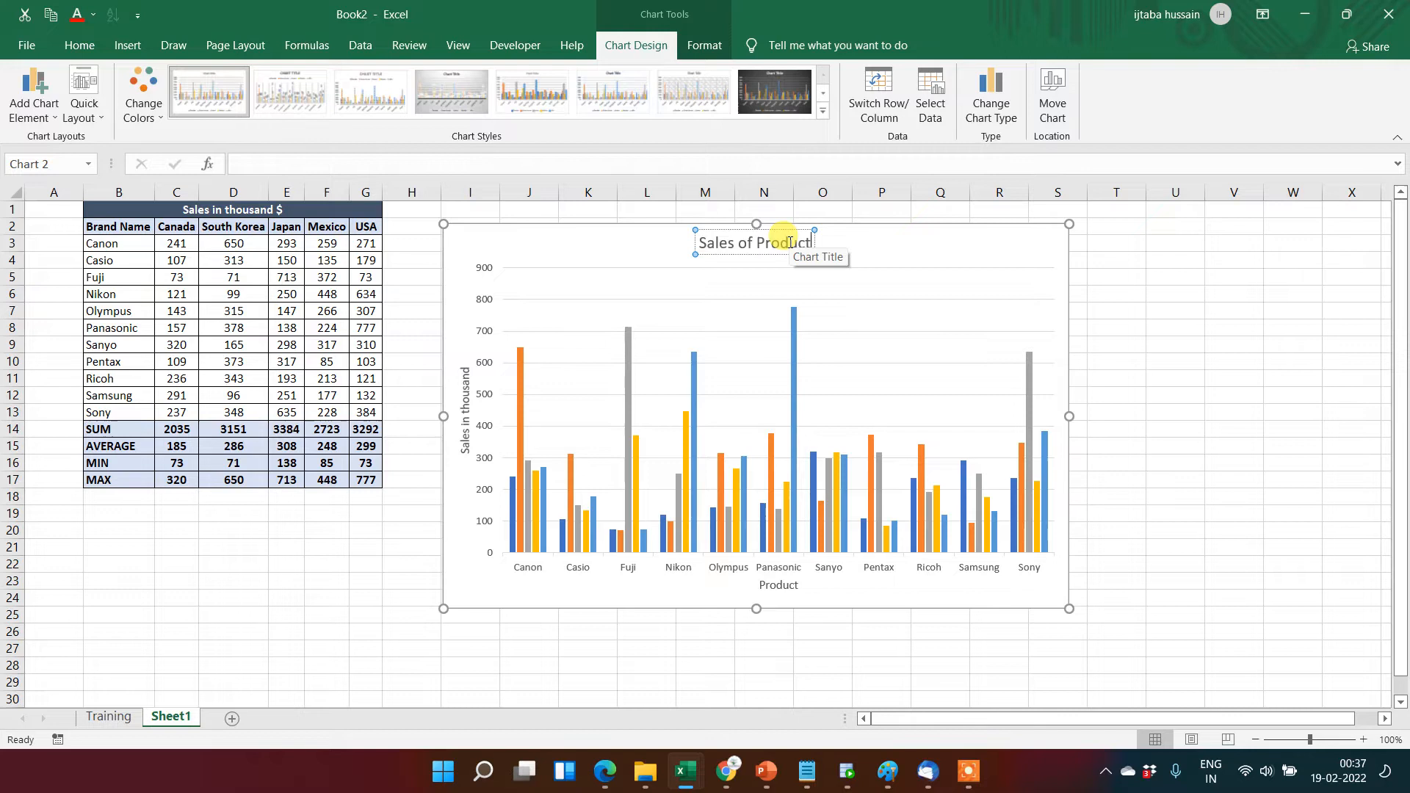
{"action": "left_click", "coordinate": [894, 241]}
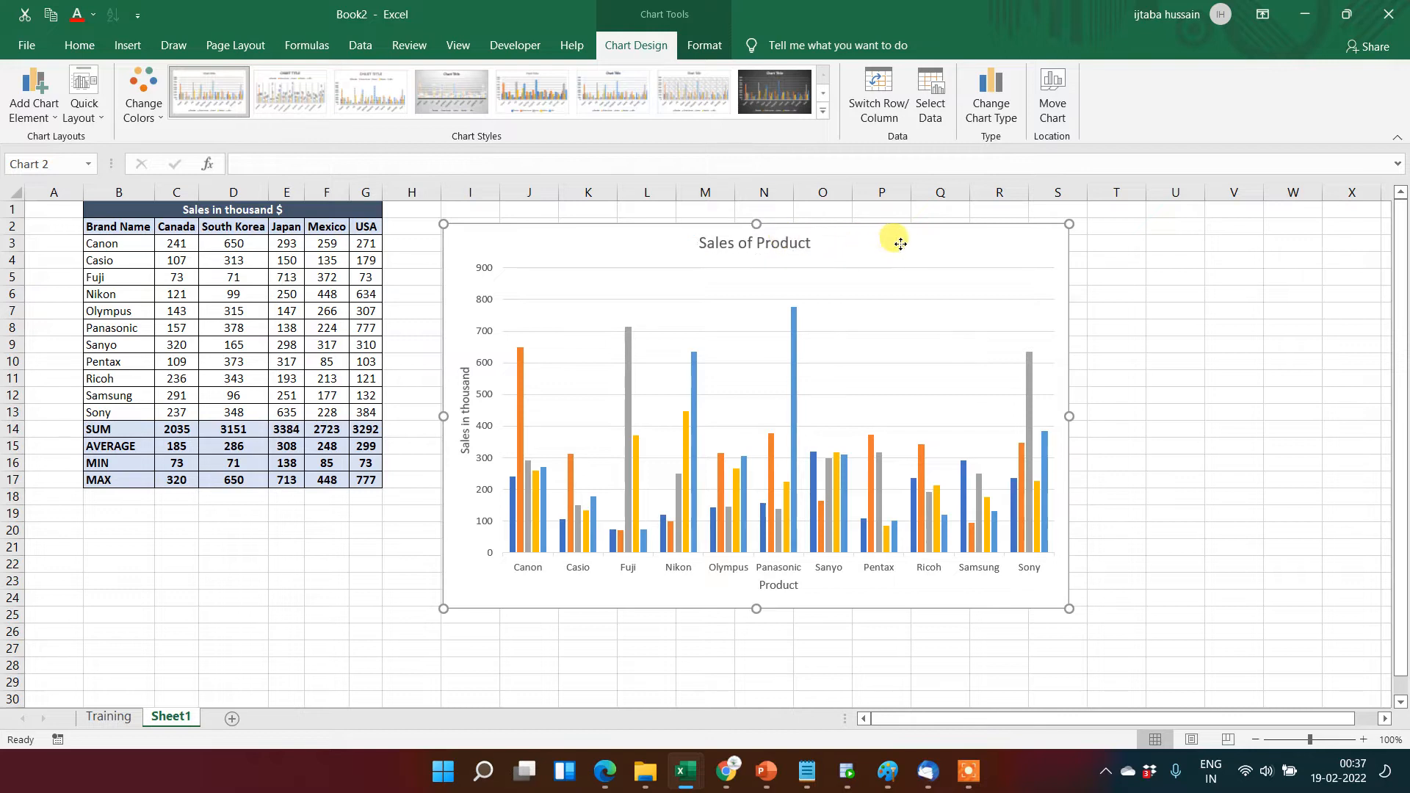
Step: Make the chart title bold
{"action": "left_click", "coordinate": [743, 241]}
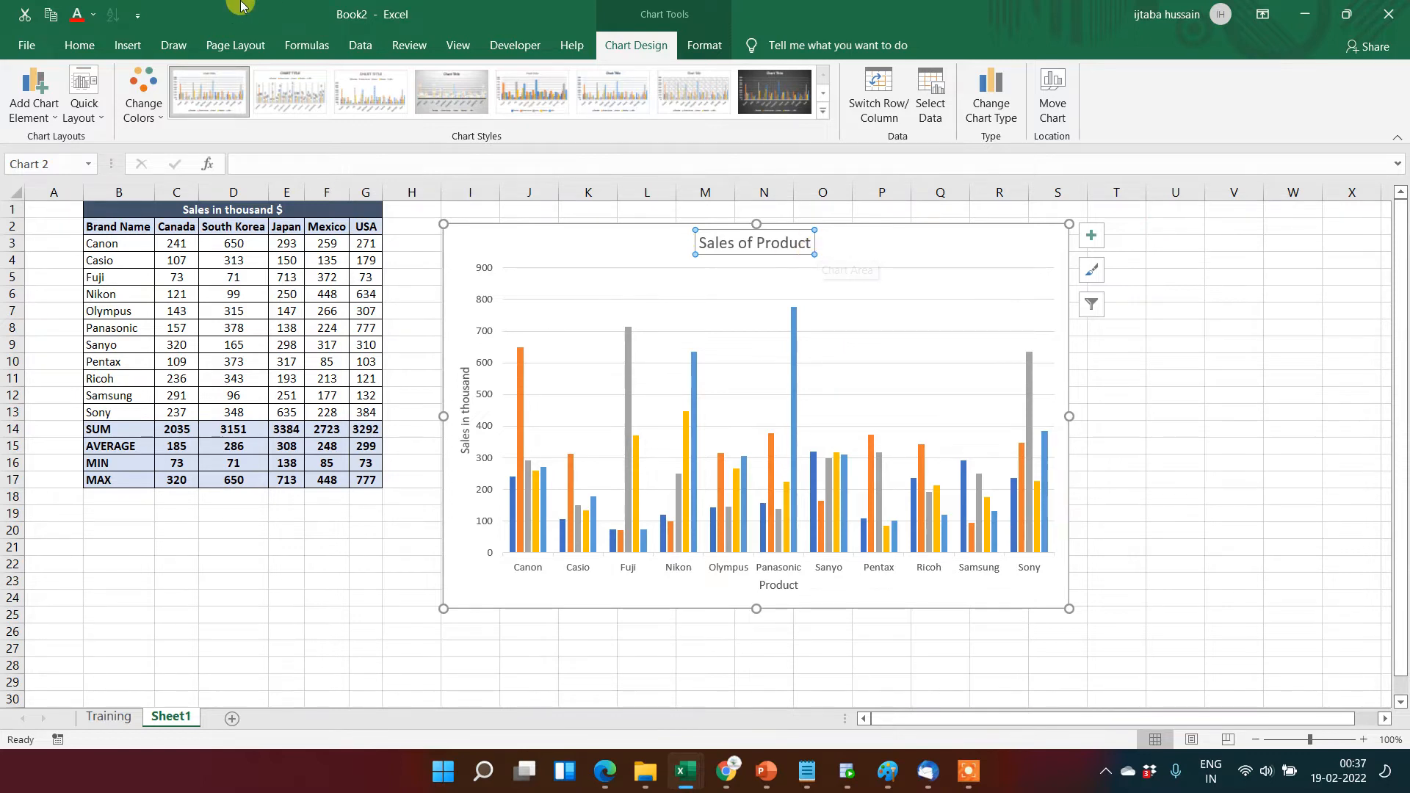
{"action": "left_click", "coordinate": [79, 45]}
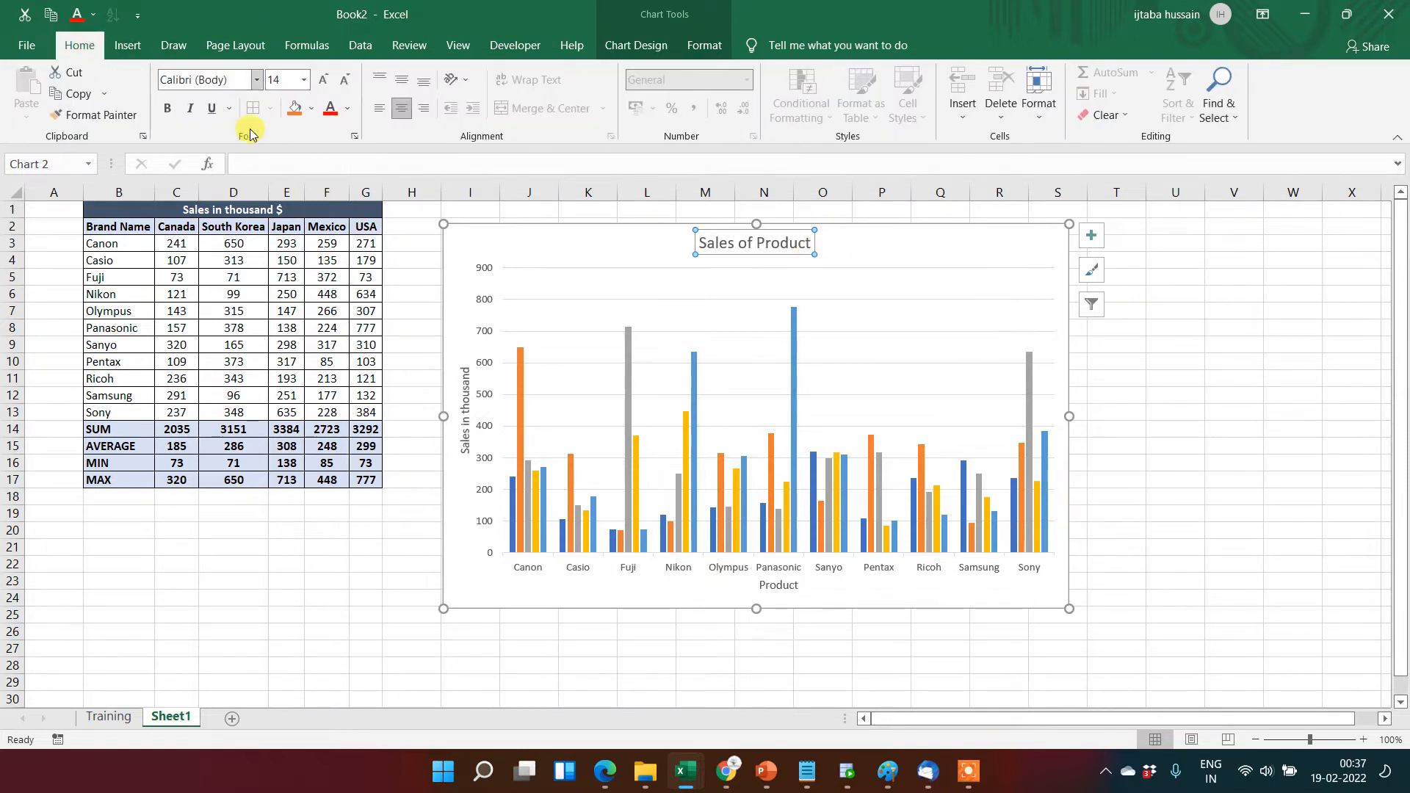
{"action": "left_click", "coordinate": [168, 114]}
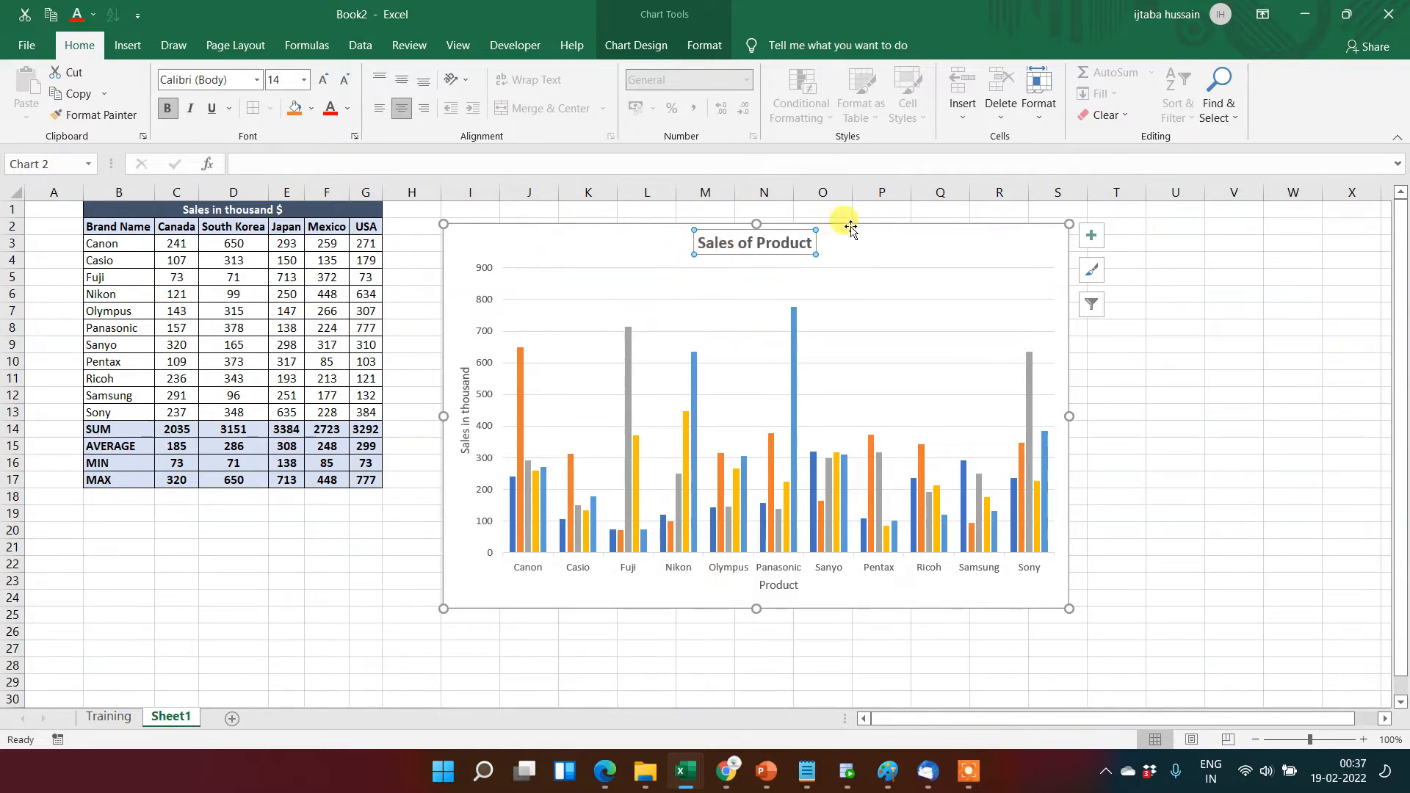
{"action": "left_click", "coordinate": [934, 250]}
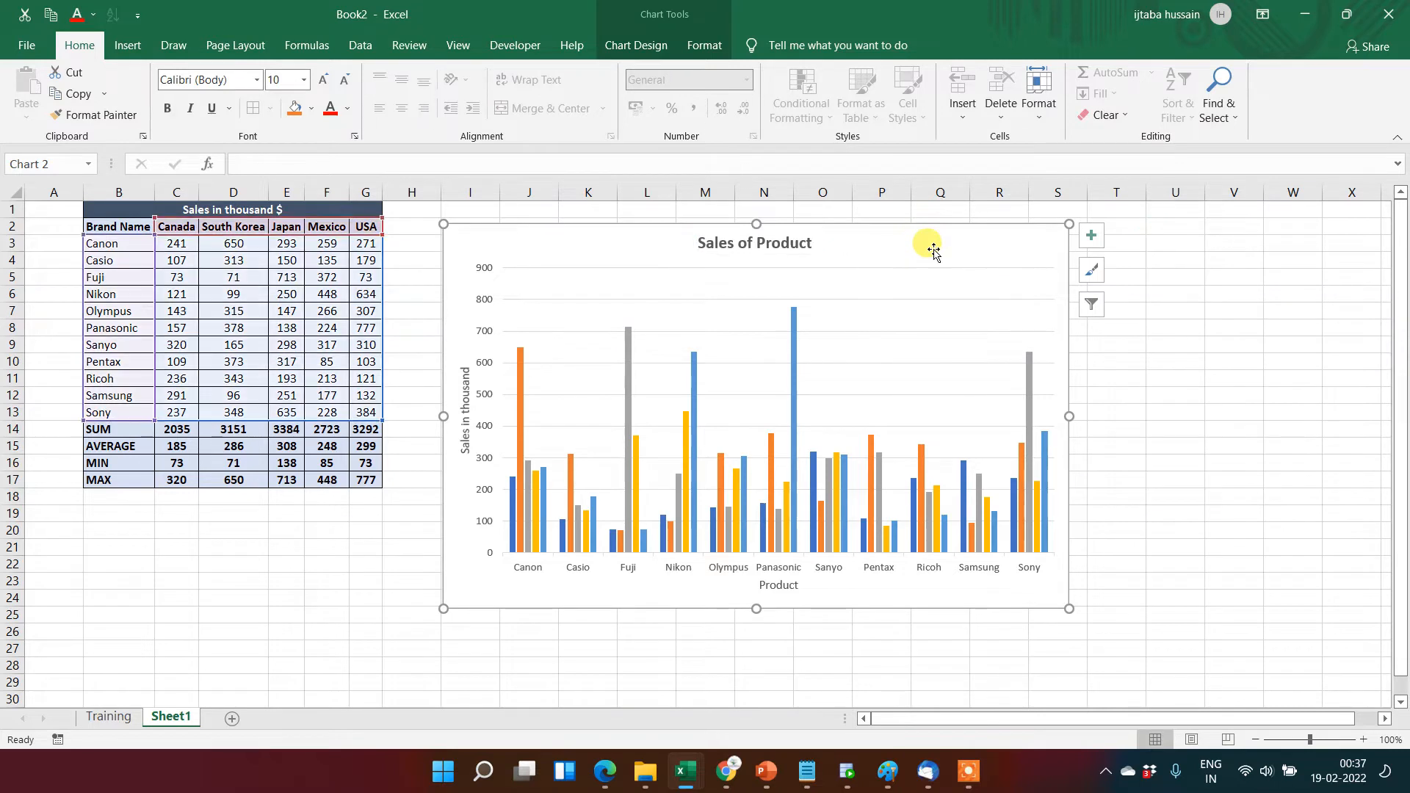
Step: Try the Above Chart and Centered Overlay positions for the chart title, and briefly open its further formatting options
{"action": "left_click", "coordinate": [1091, 235]}
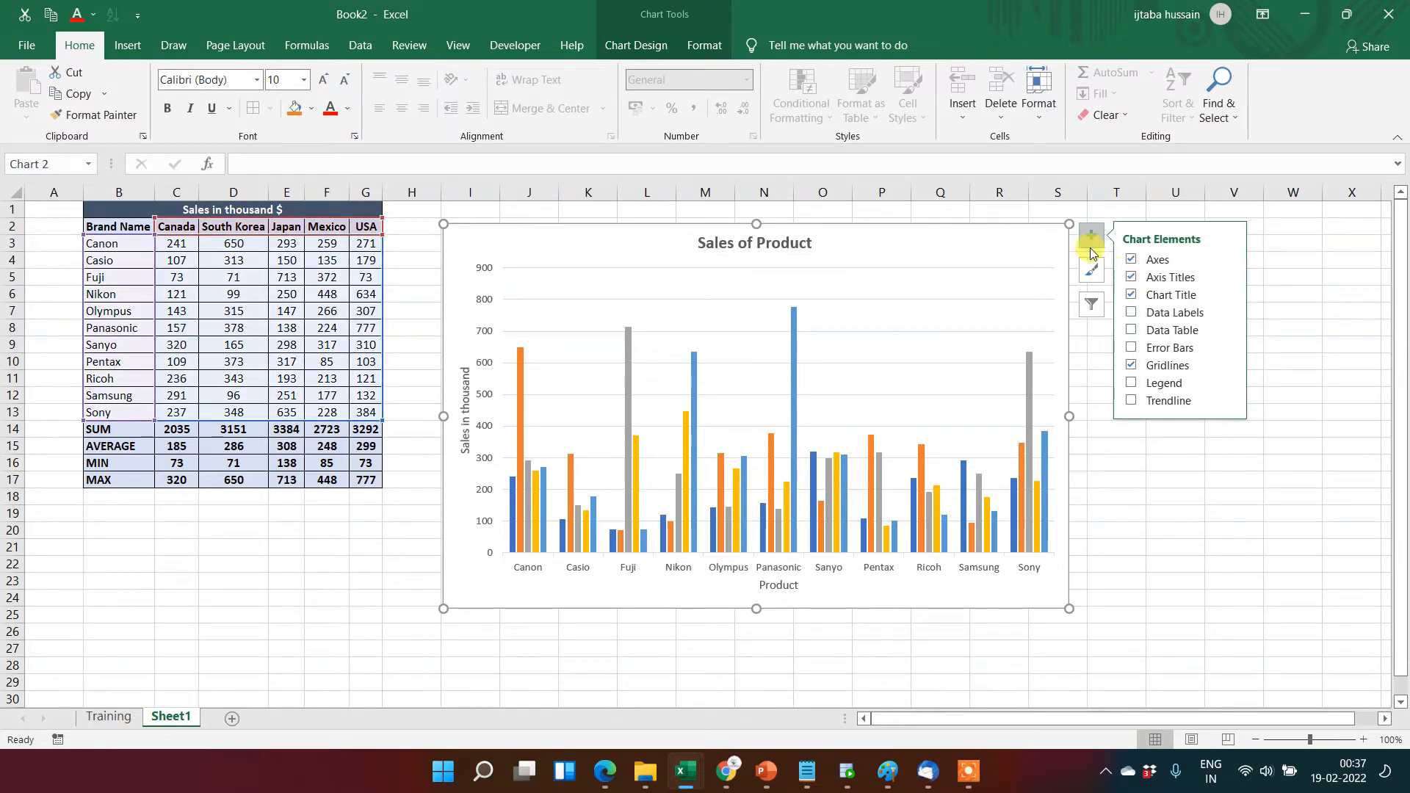
{"action": "left_click", "coordinate": [1237, 297]}
{"action": "left_click", "coordinate": [1262, 301]}
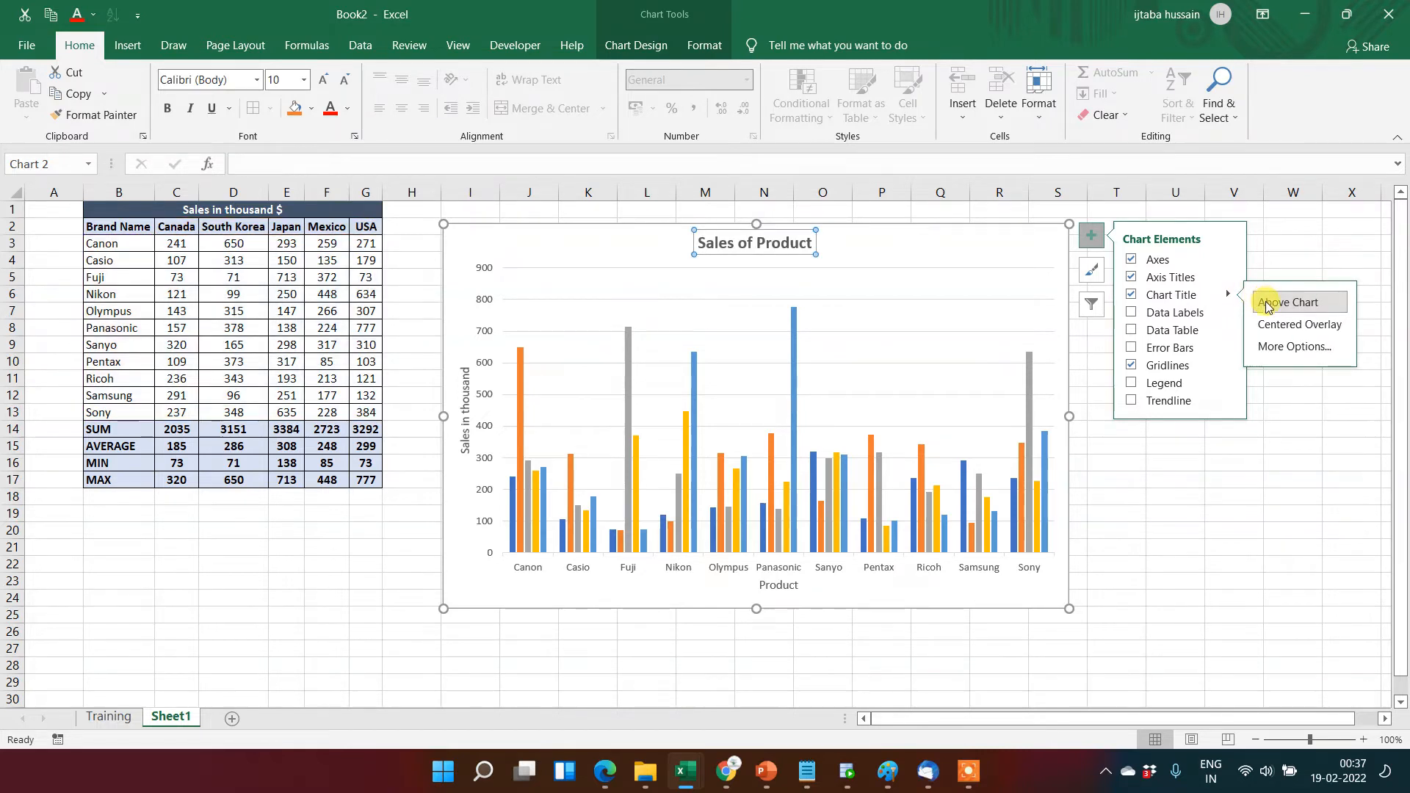
{"action": "left_click", "coordinate": [1282, 327]}
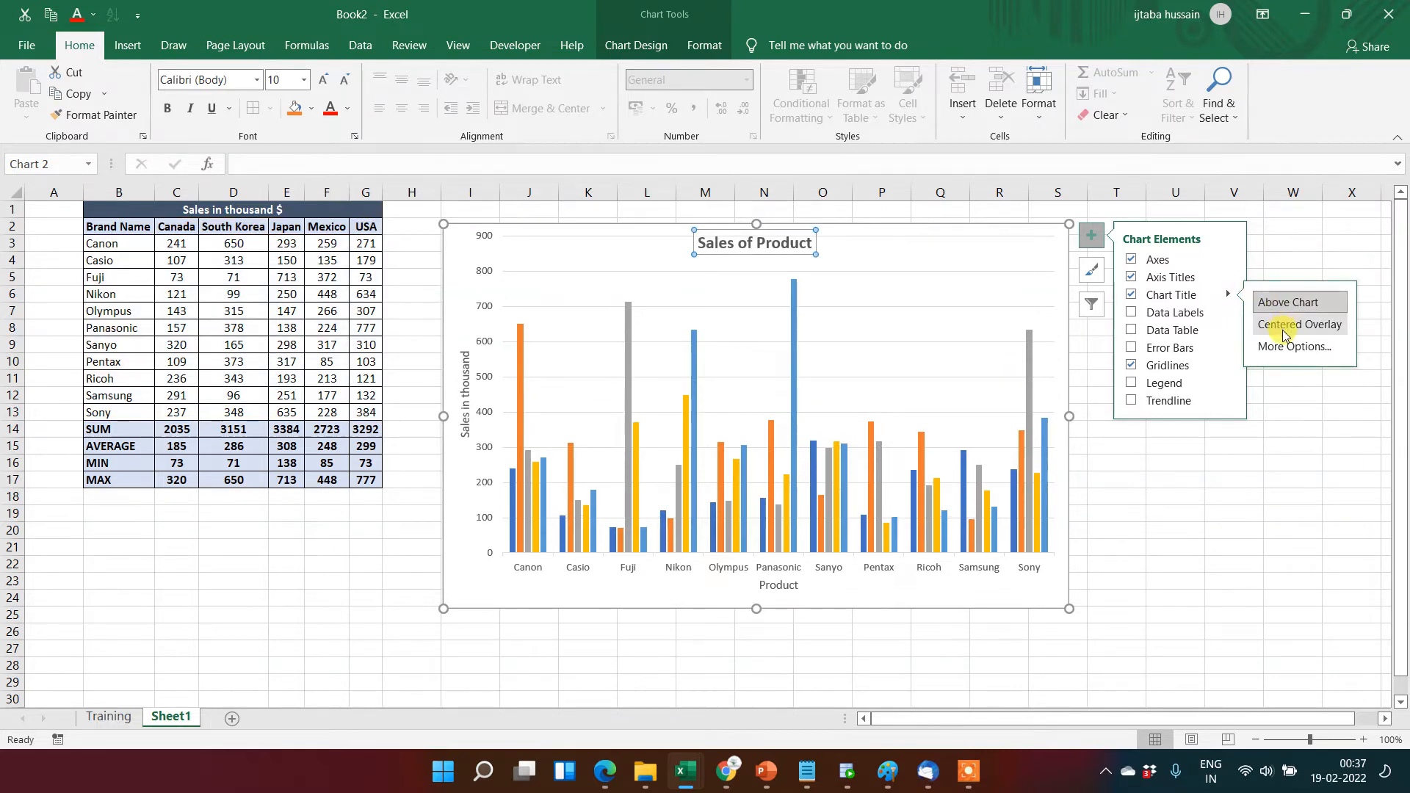
{"action": "left_click", "coordinate": [1290, 346]}
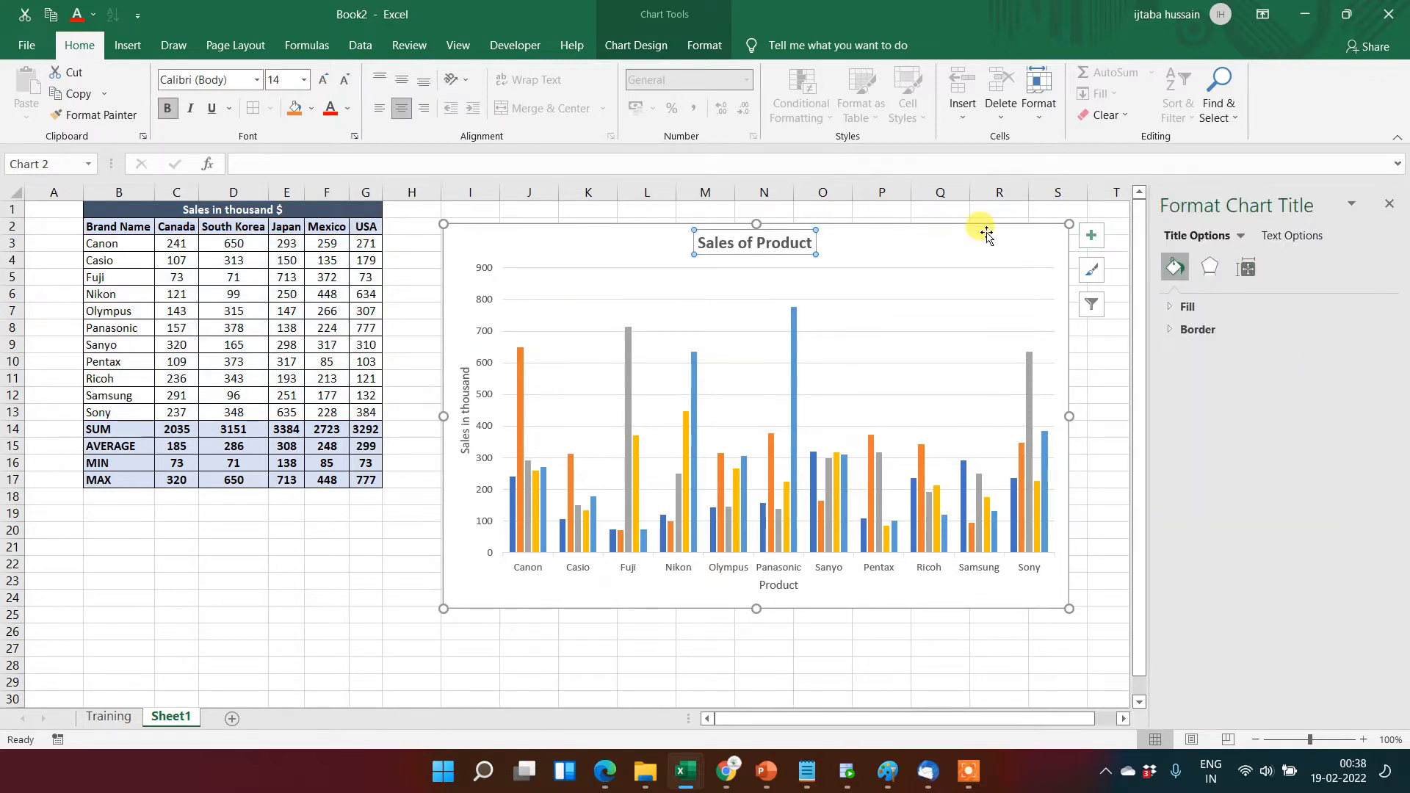
{"action": "left_click", "coordinate": [961, 238]}
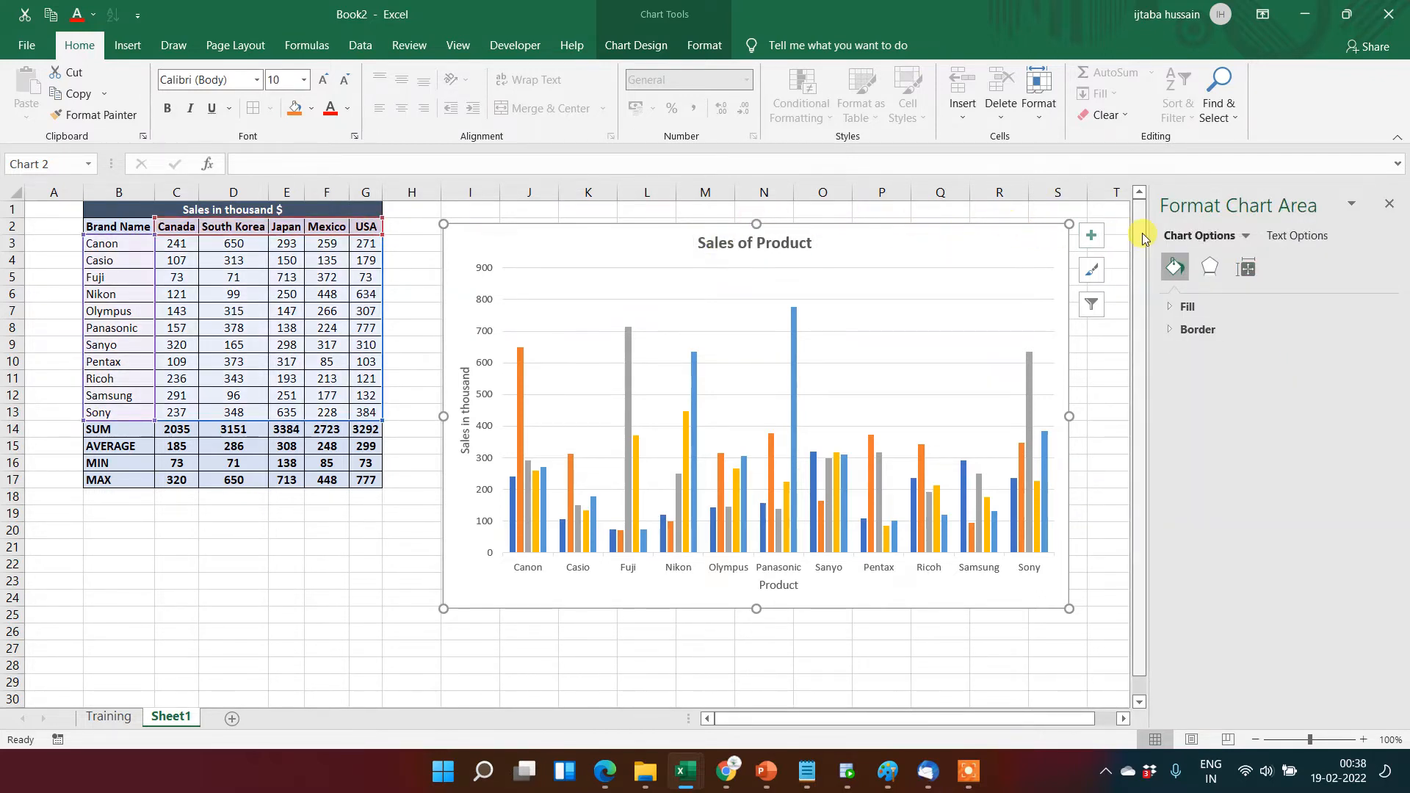
{"action": "left_click", "coordinate": [1387, 206]}
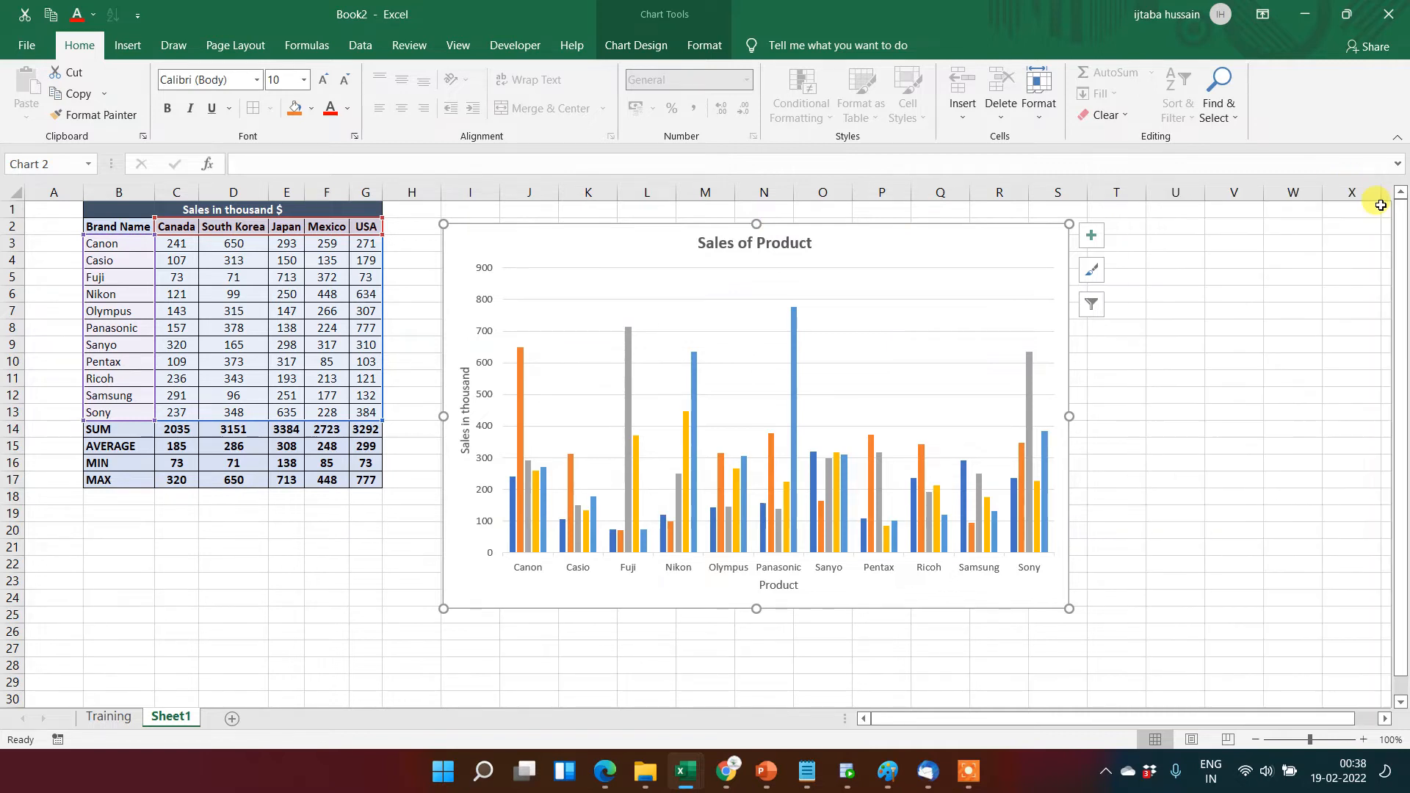
Step: Add data labels to the columns of the chart
{"action": "left_click", "coordinate": [1091, 240]}
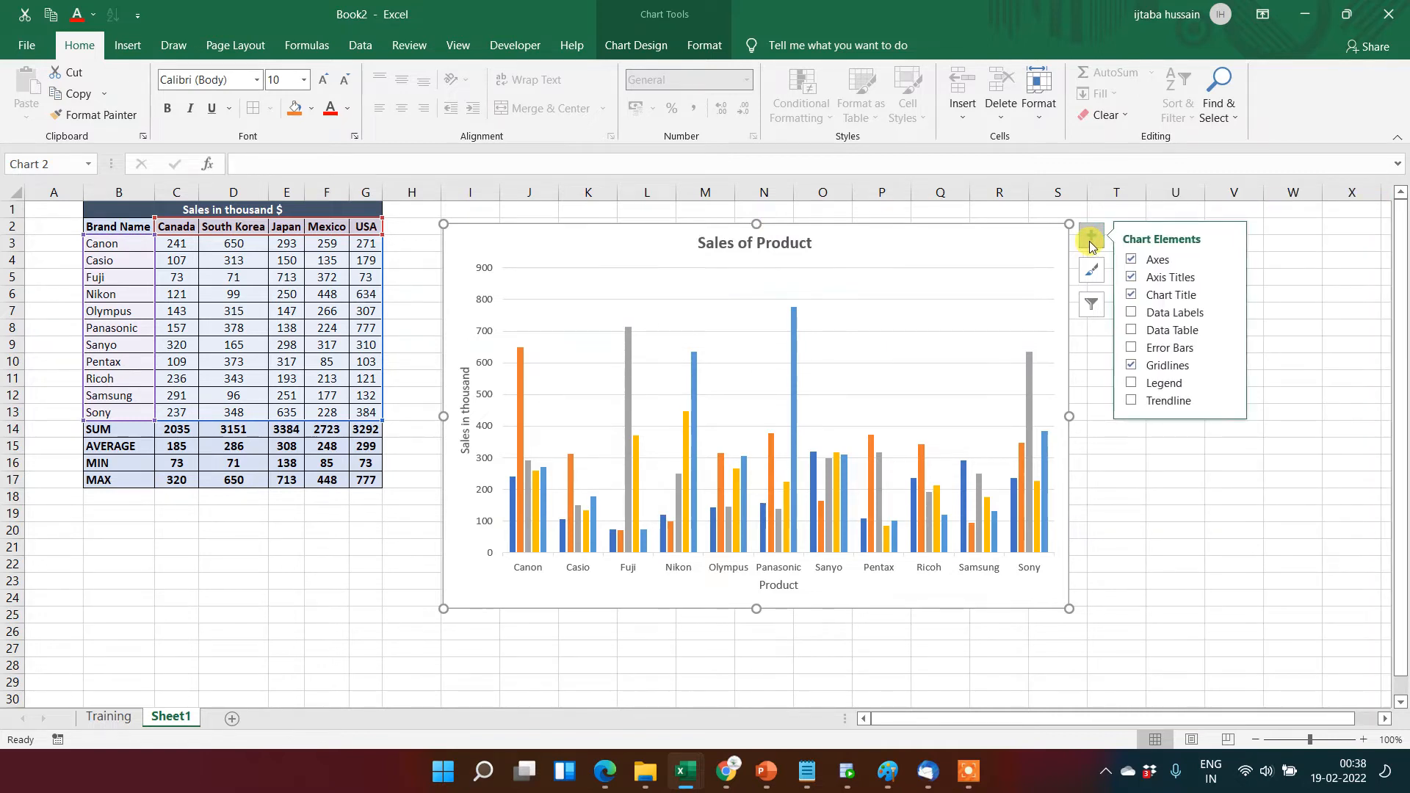
{"action": "left_click", "coordinate": [1133, 315]}
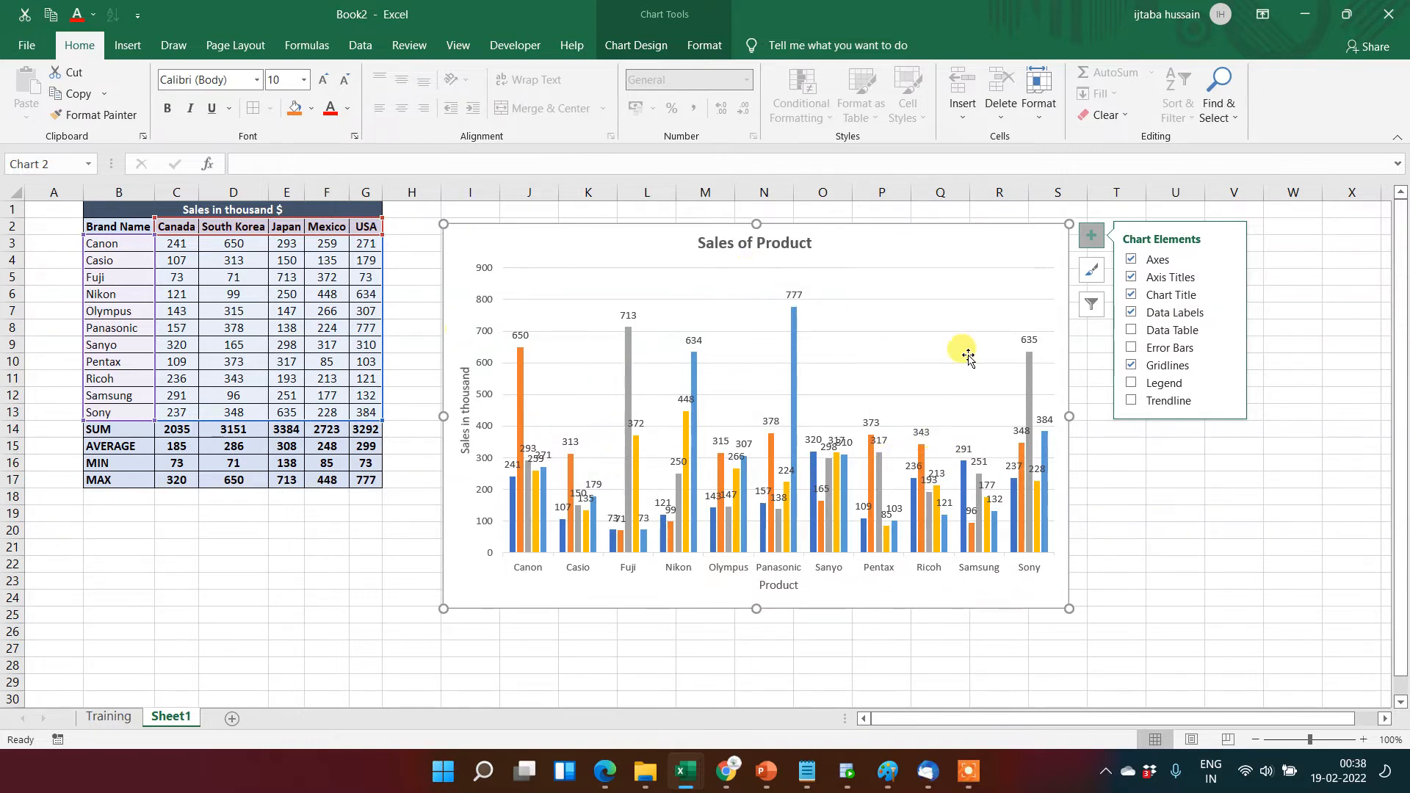
Step: Try switching the chart's axes off and back on
{"action": "left_click", "coordinate": [984, 305]}
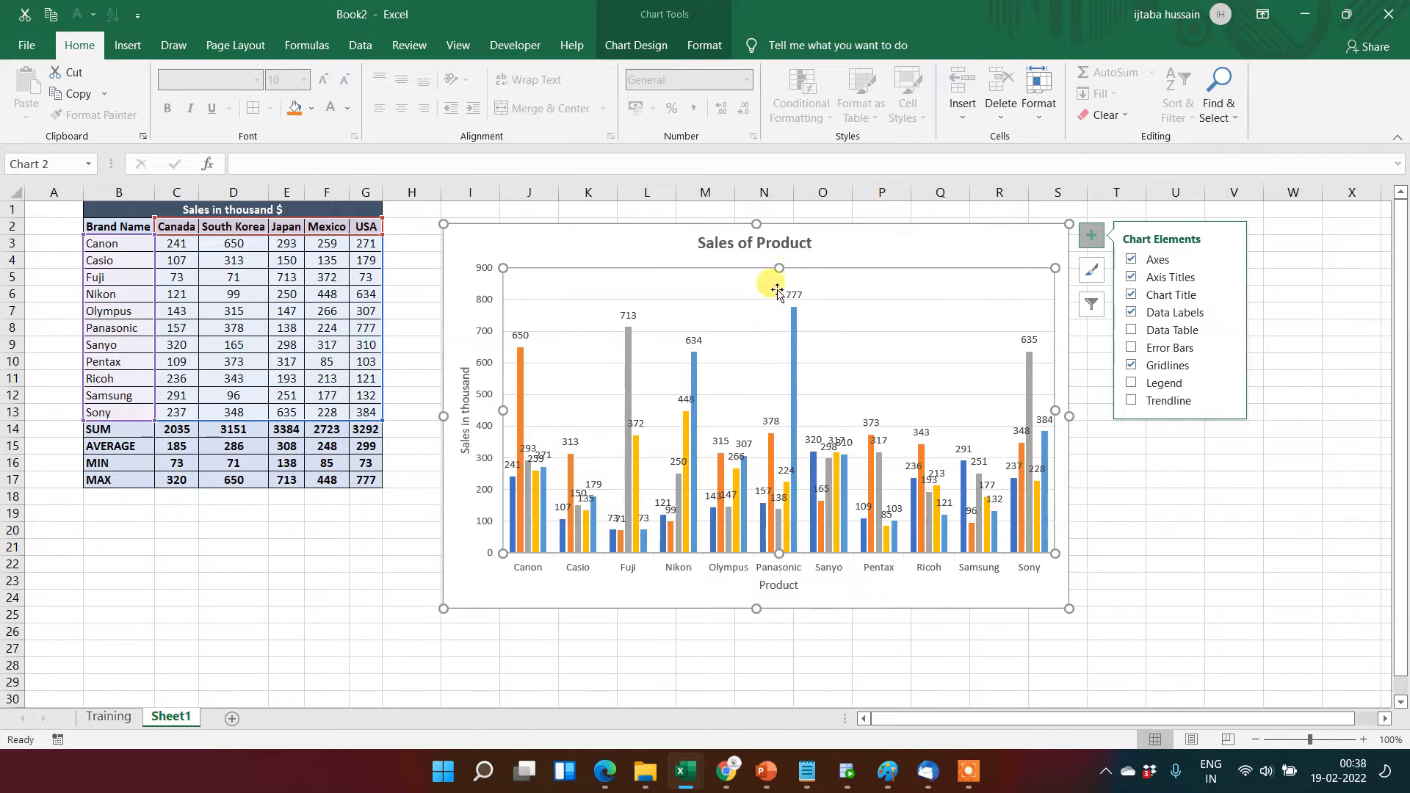
{"action": "left_click", "coordinate": [487, 316]}
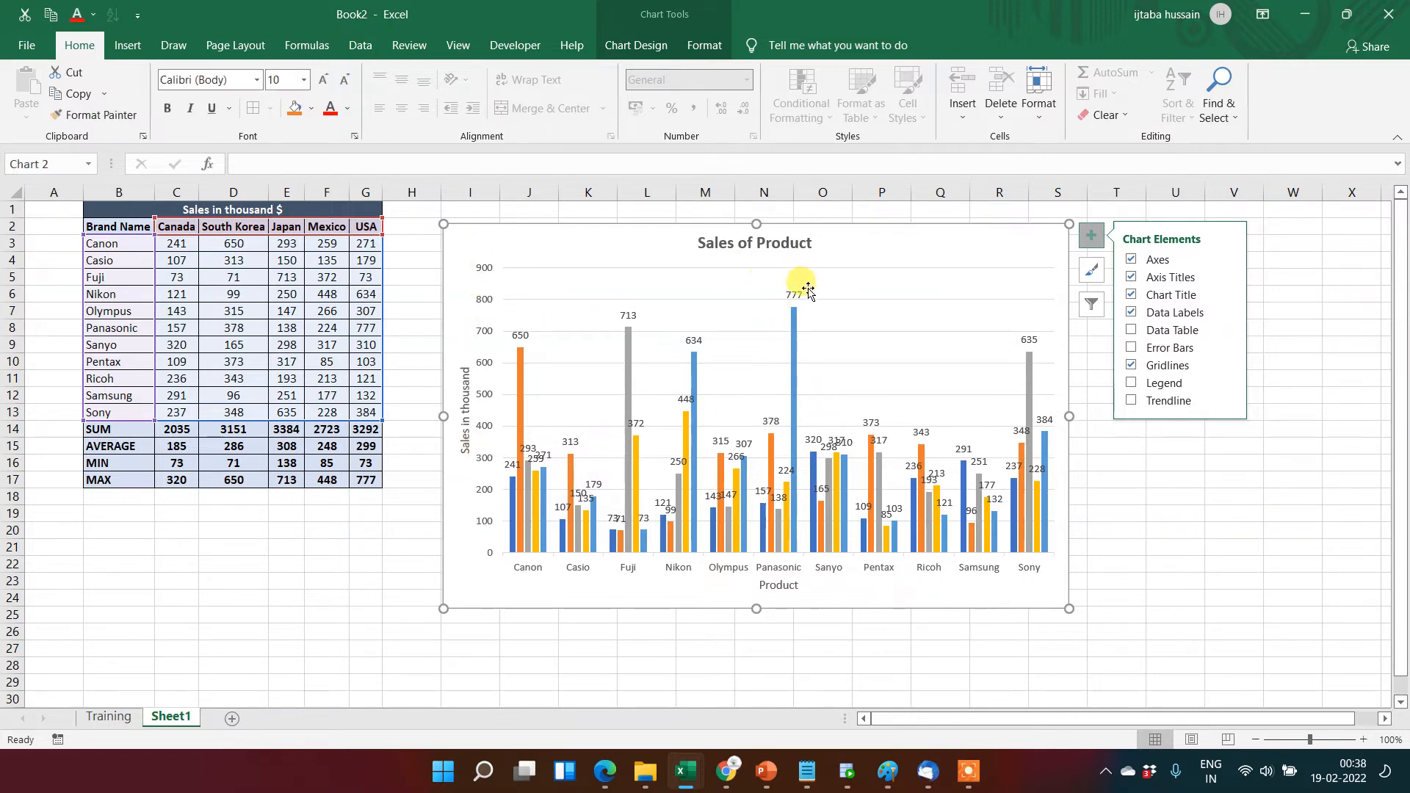
{"action": "left_click", "coordinate": [1132, 261]}
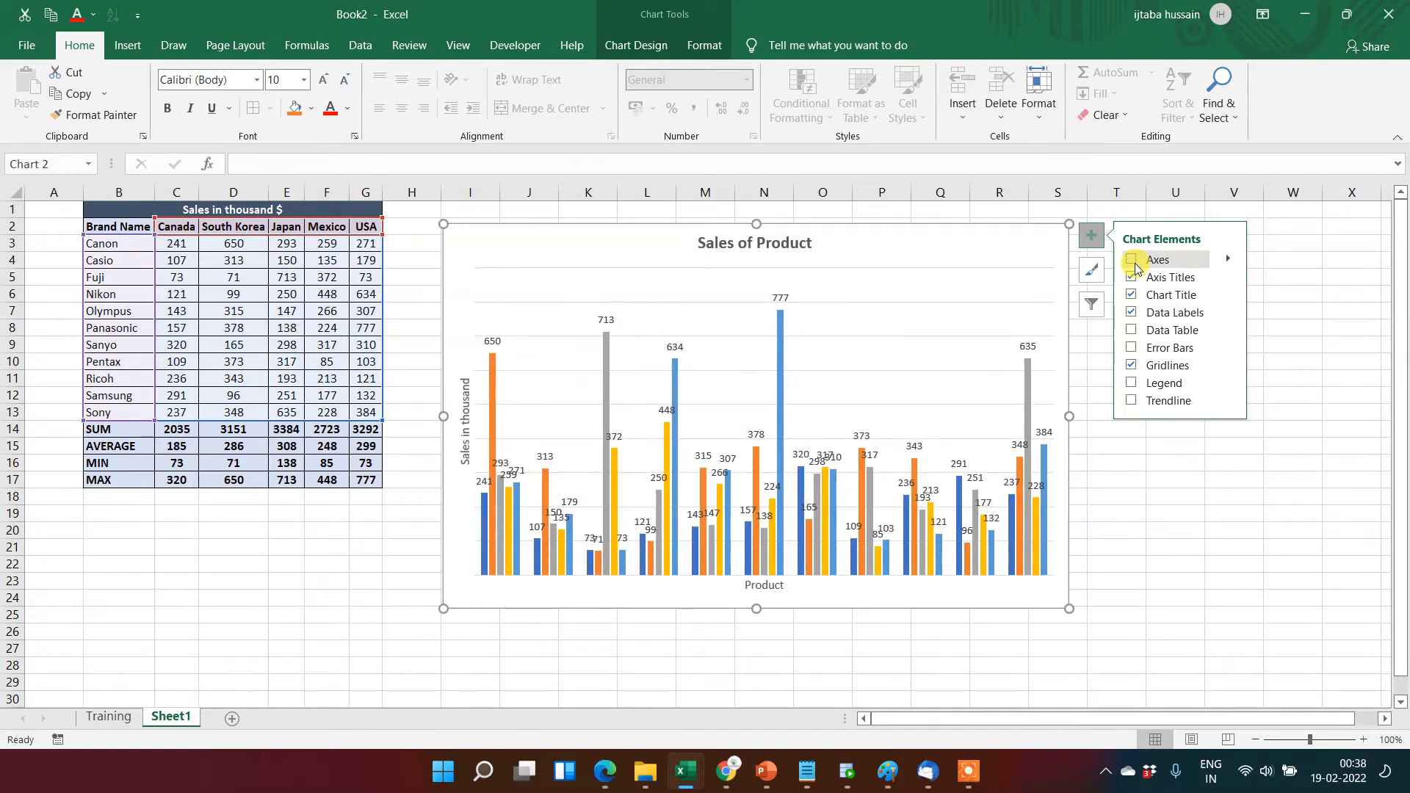
{"action": "left_click", "coordinate": [1133, 261]}
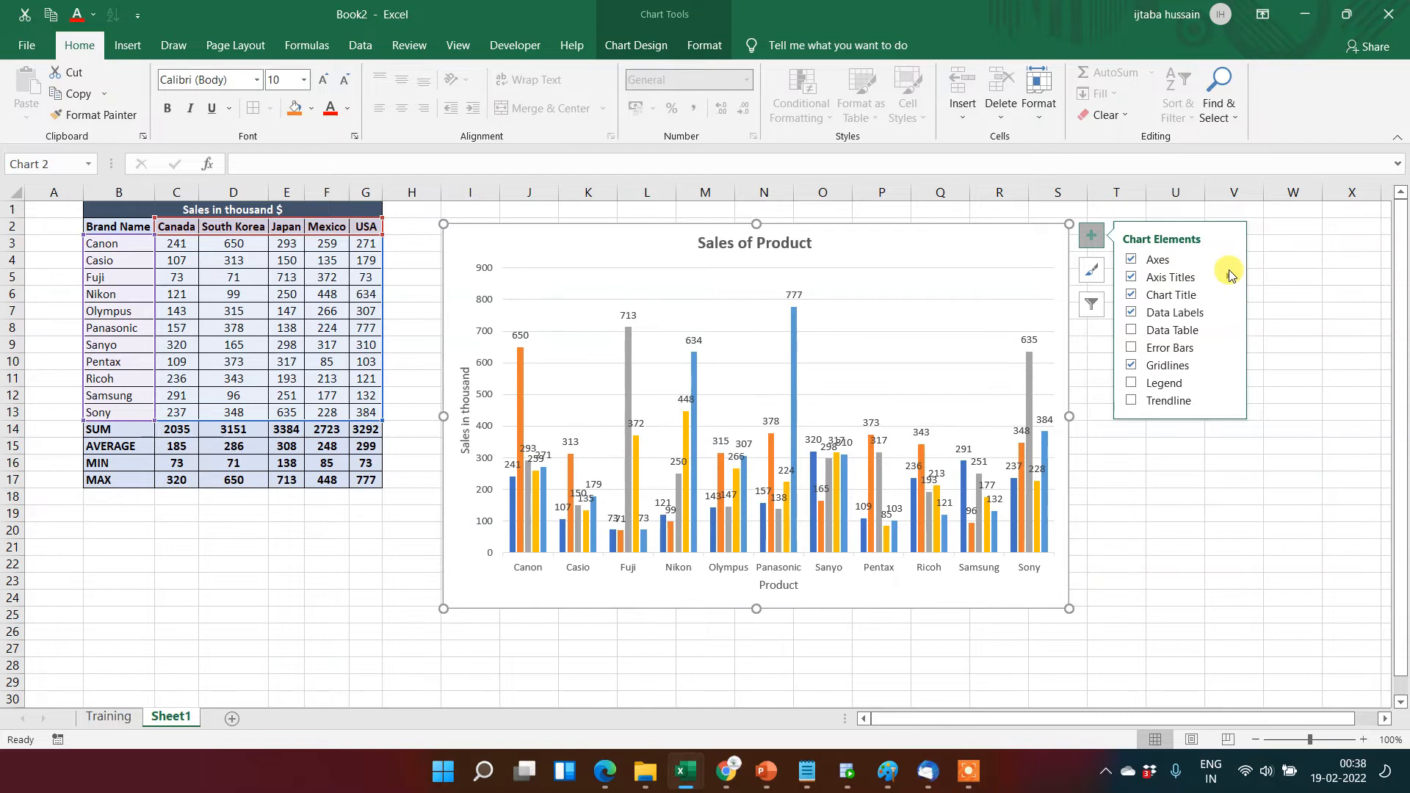
Step: Hide the primary vertical axis, and remove the data labels from the chart after previewing their placement options
{"action": "left_click", "coordinate": [1229, 260]}
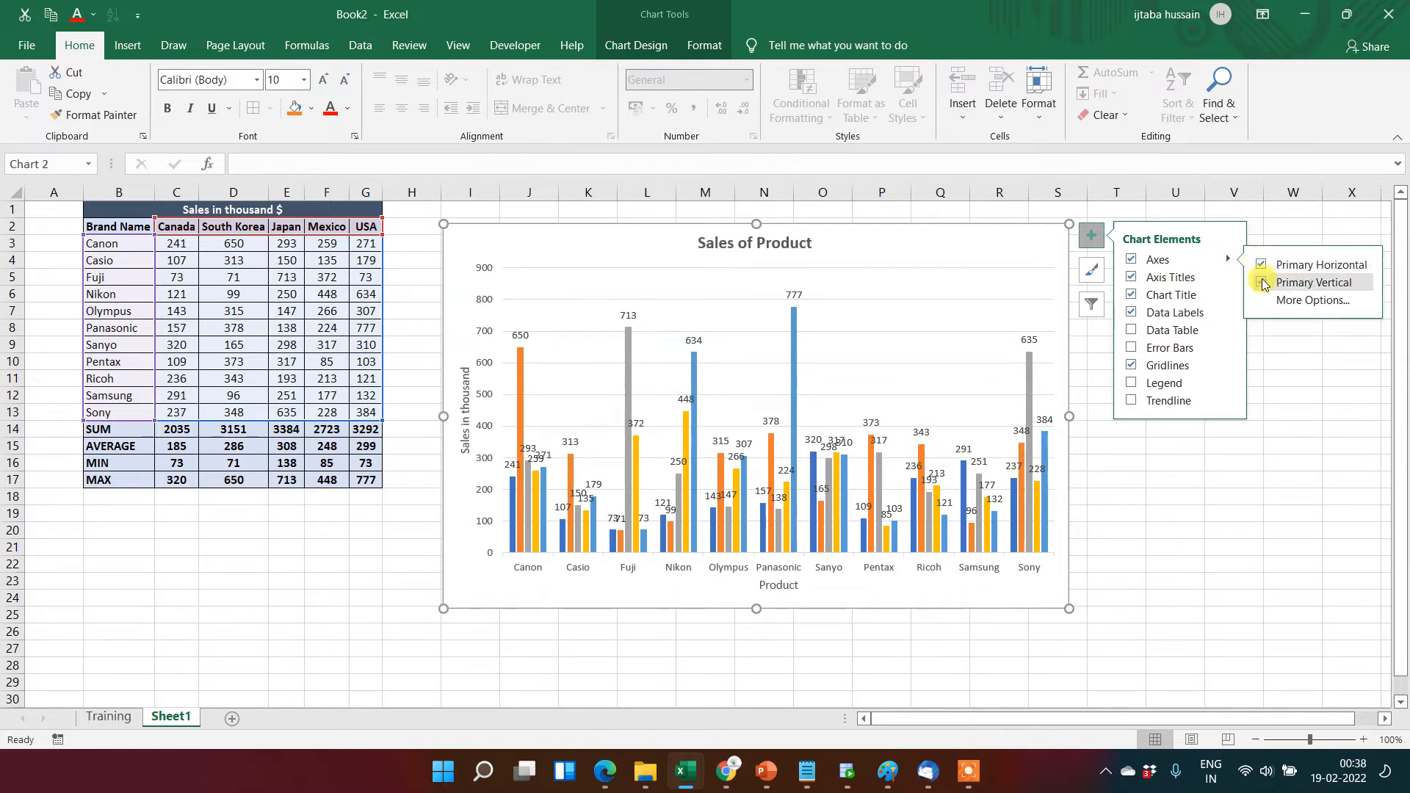
{"action": "left_click", "coordinate": [1262, 283]}
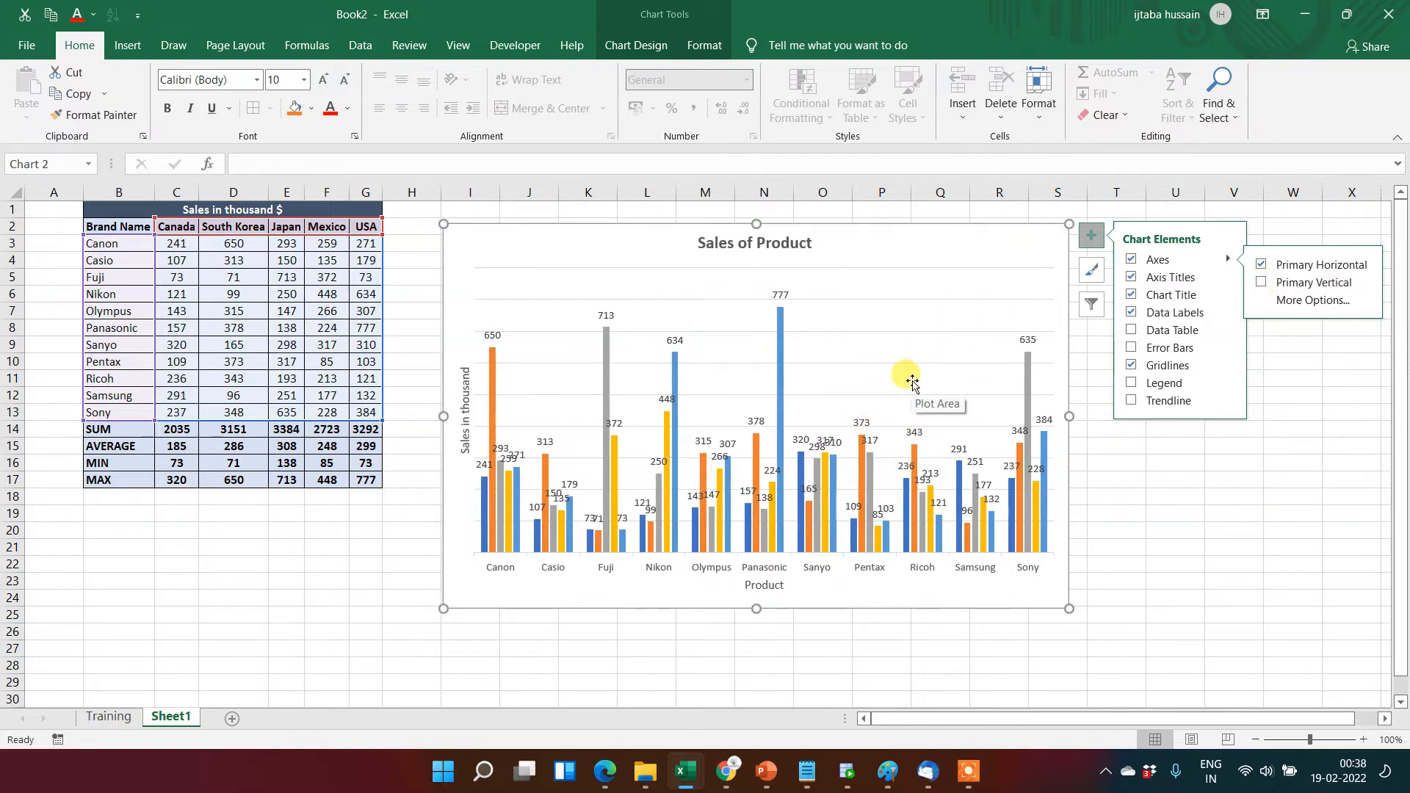
{"action": "left_click", "coordinate": [1262, 284]}
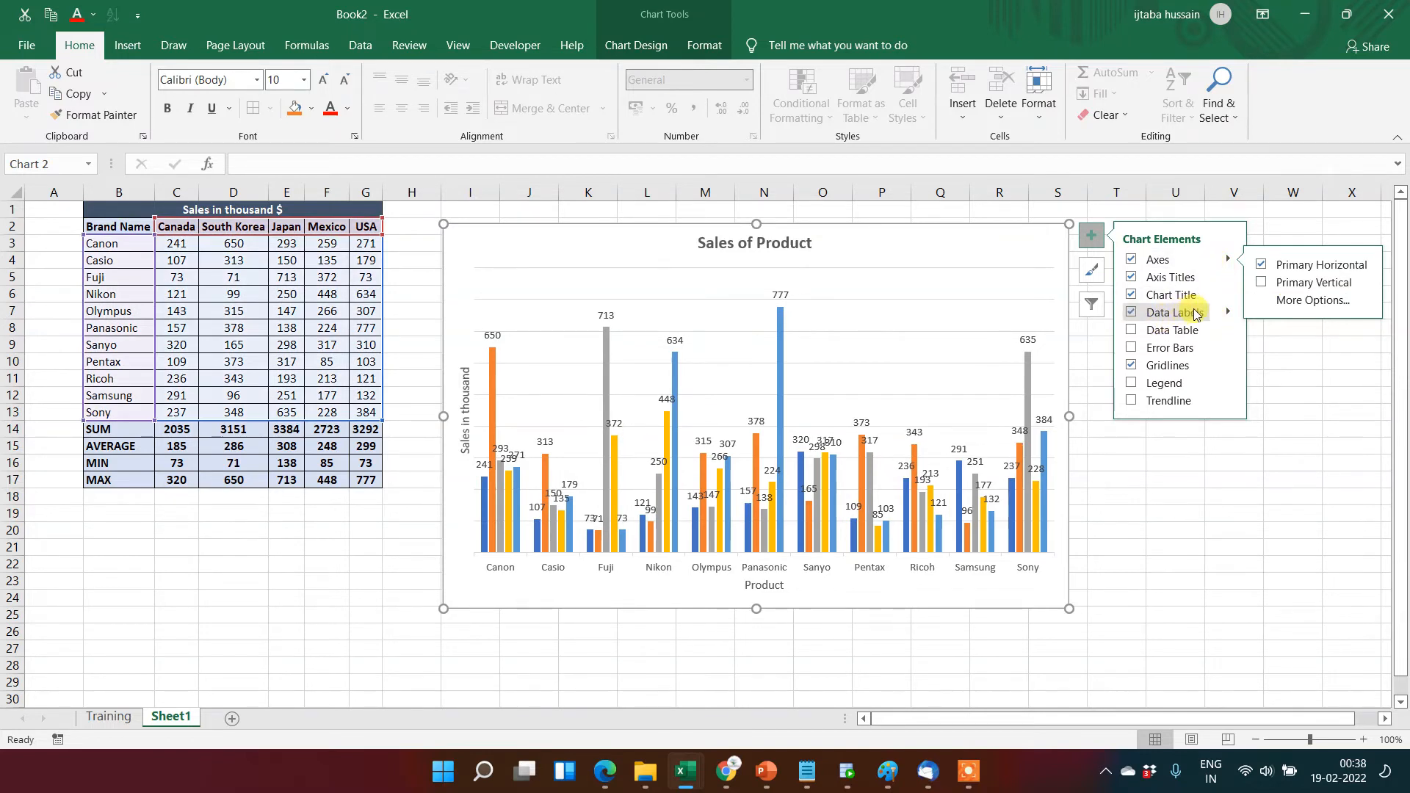
{"action": "left_click", "coordinate": [1228, 313]}
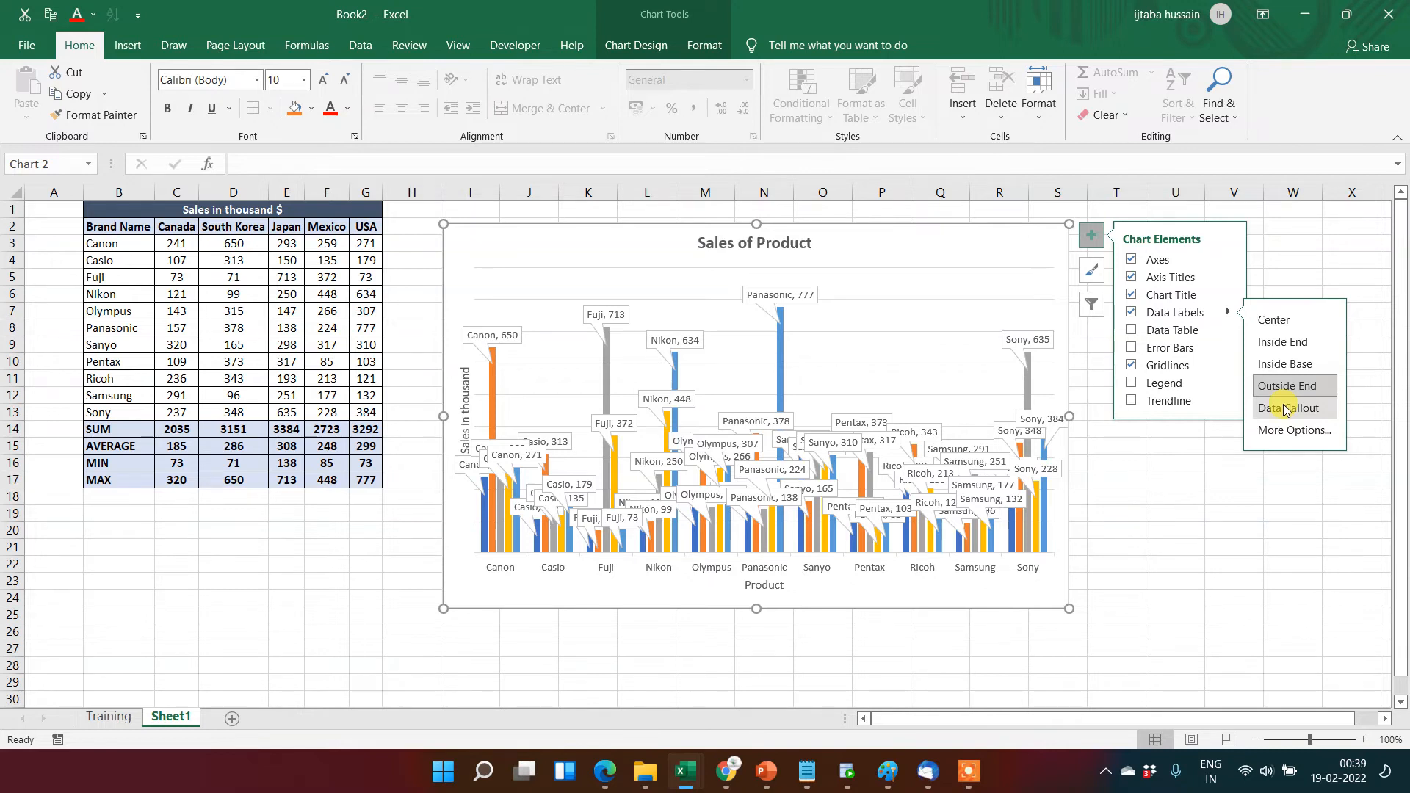
{"action": "left_click", "coordinate": [1129, 313]}
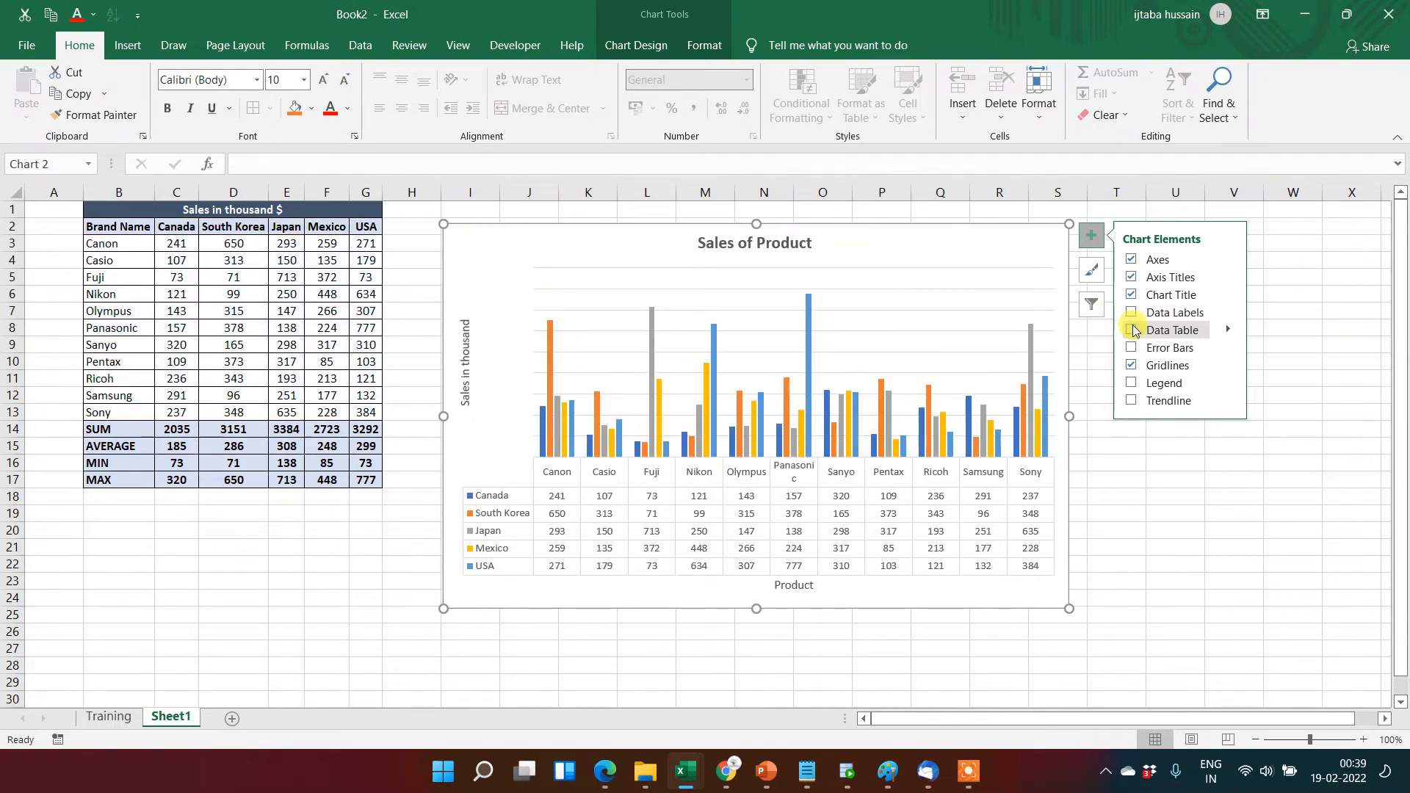
Step: Try a data table below the chart, look at its legend key options, and remove the table again
{"action": "left_click", "coordinate": [1131, 330]}
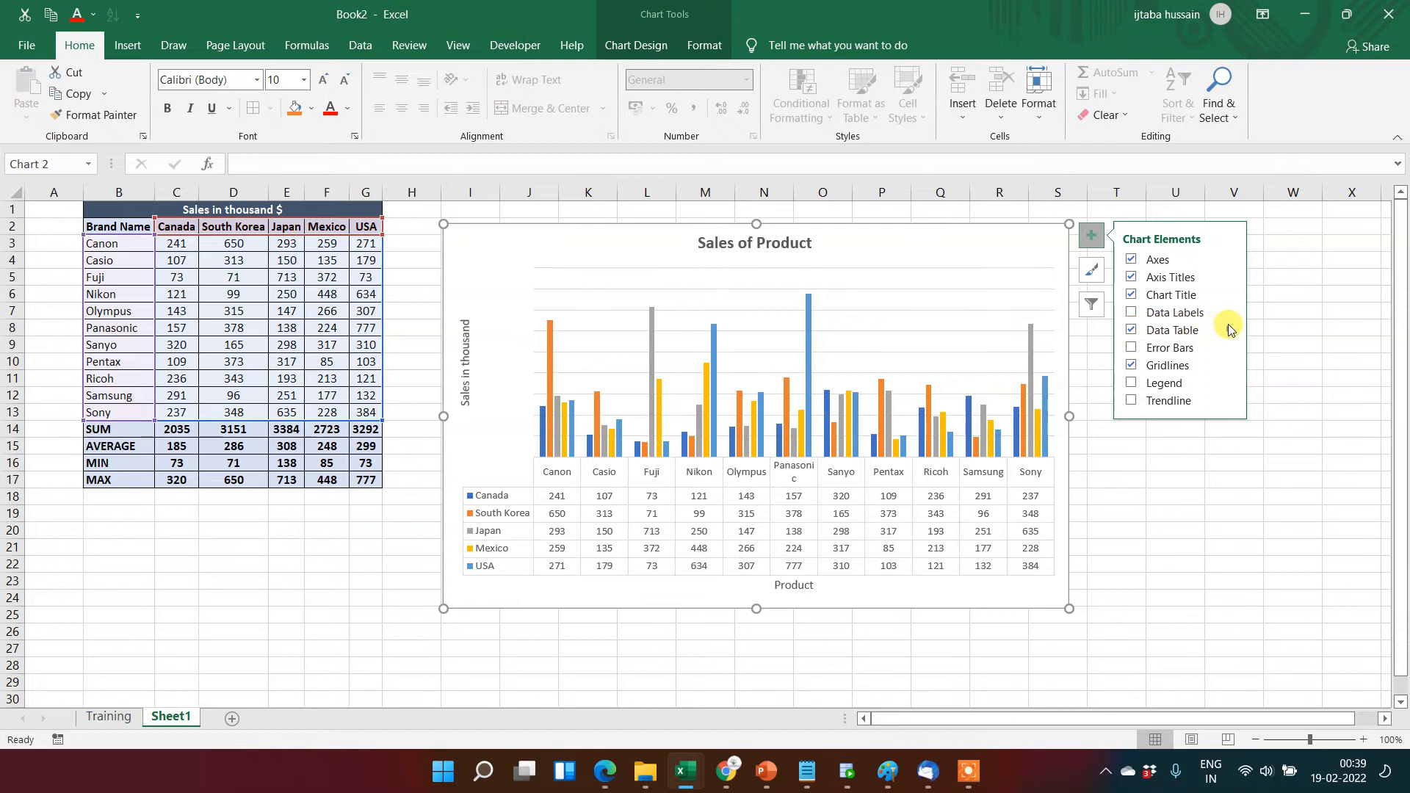
{"action": "left_click", "coordinate": [1230, 329]}
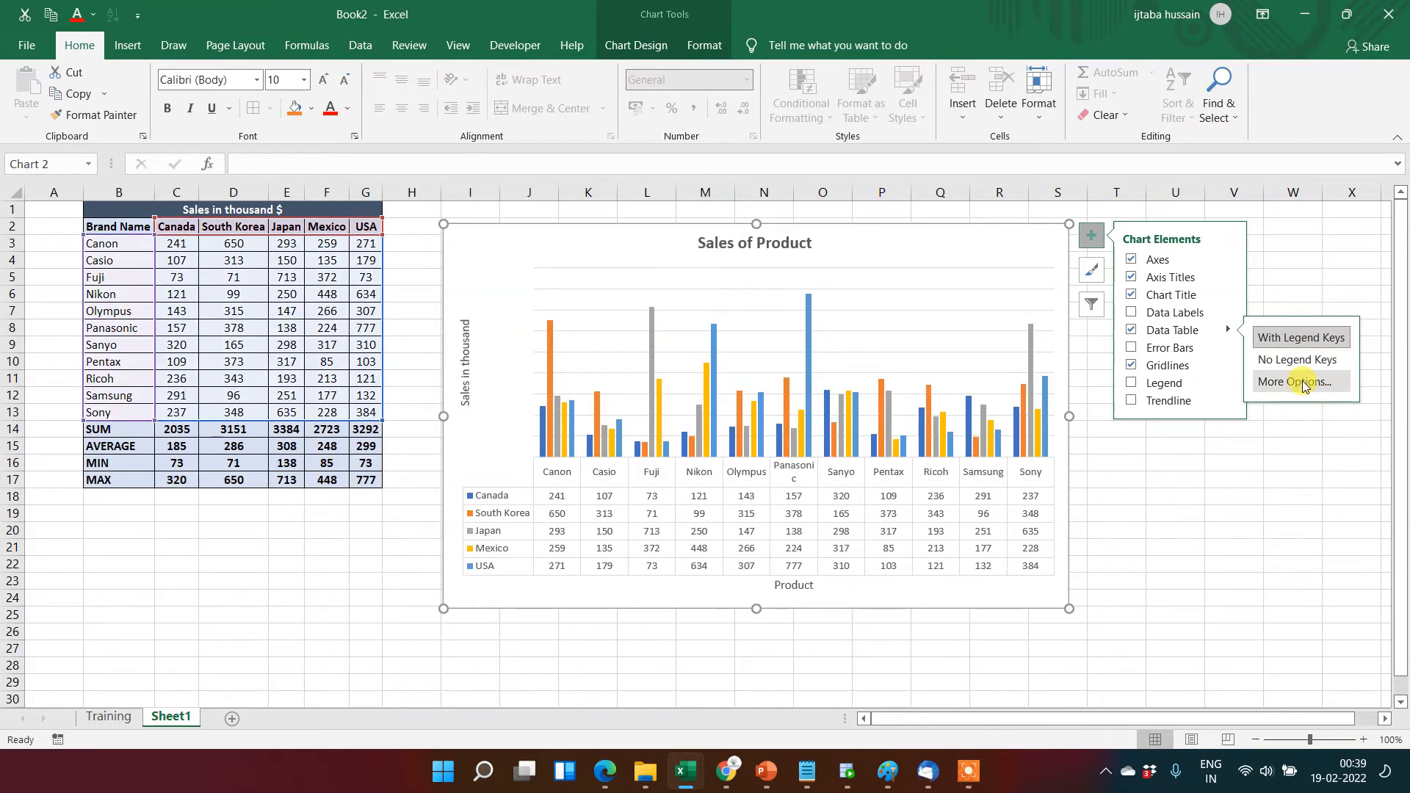
{"action": "left_click", "coordinate": [1131, 332]}
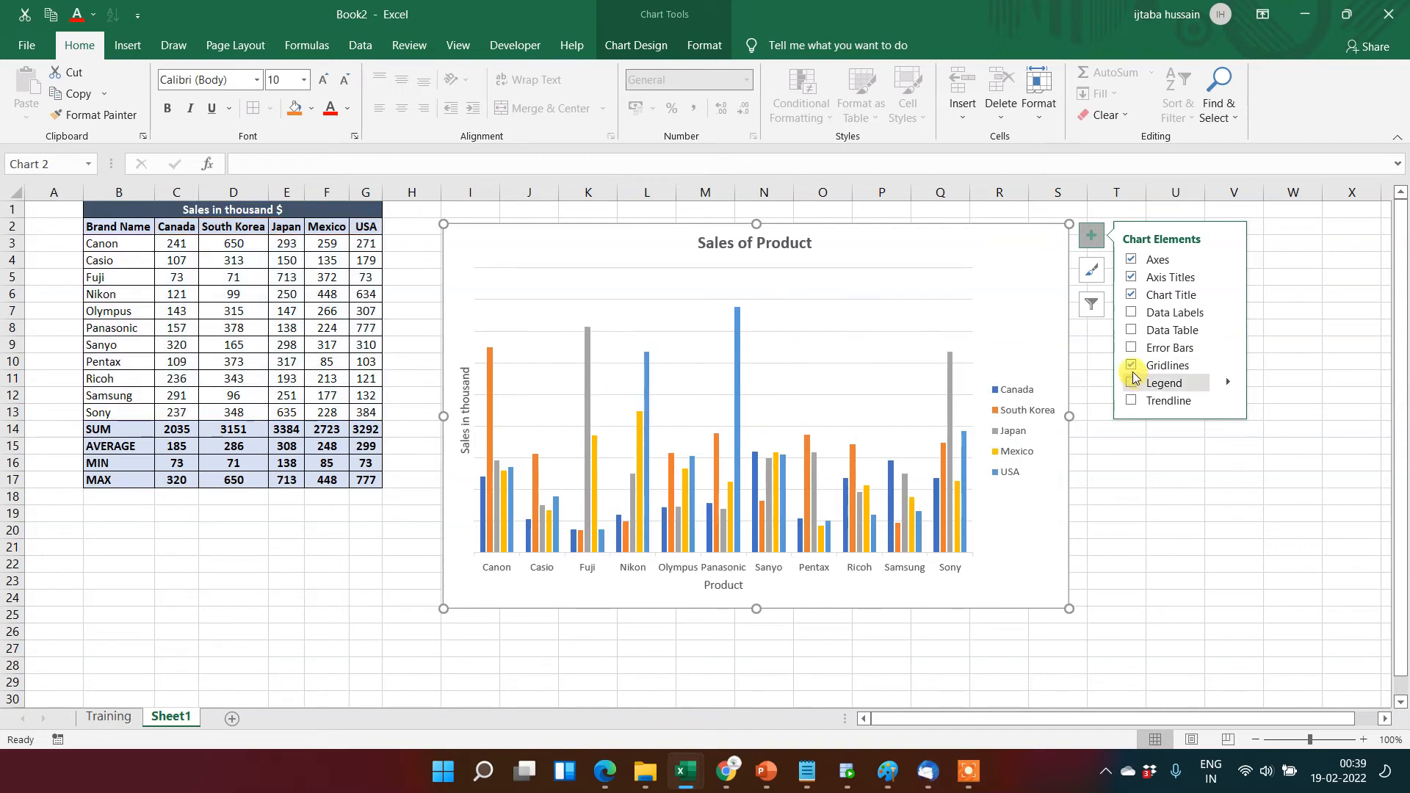
Step: Add primary major vertical gridlines to the chart
{"action": "left_click", "coordinate": [1132, 366]}
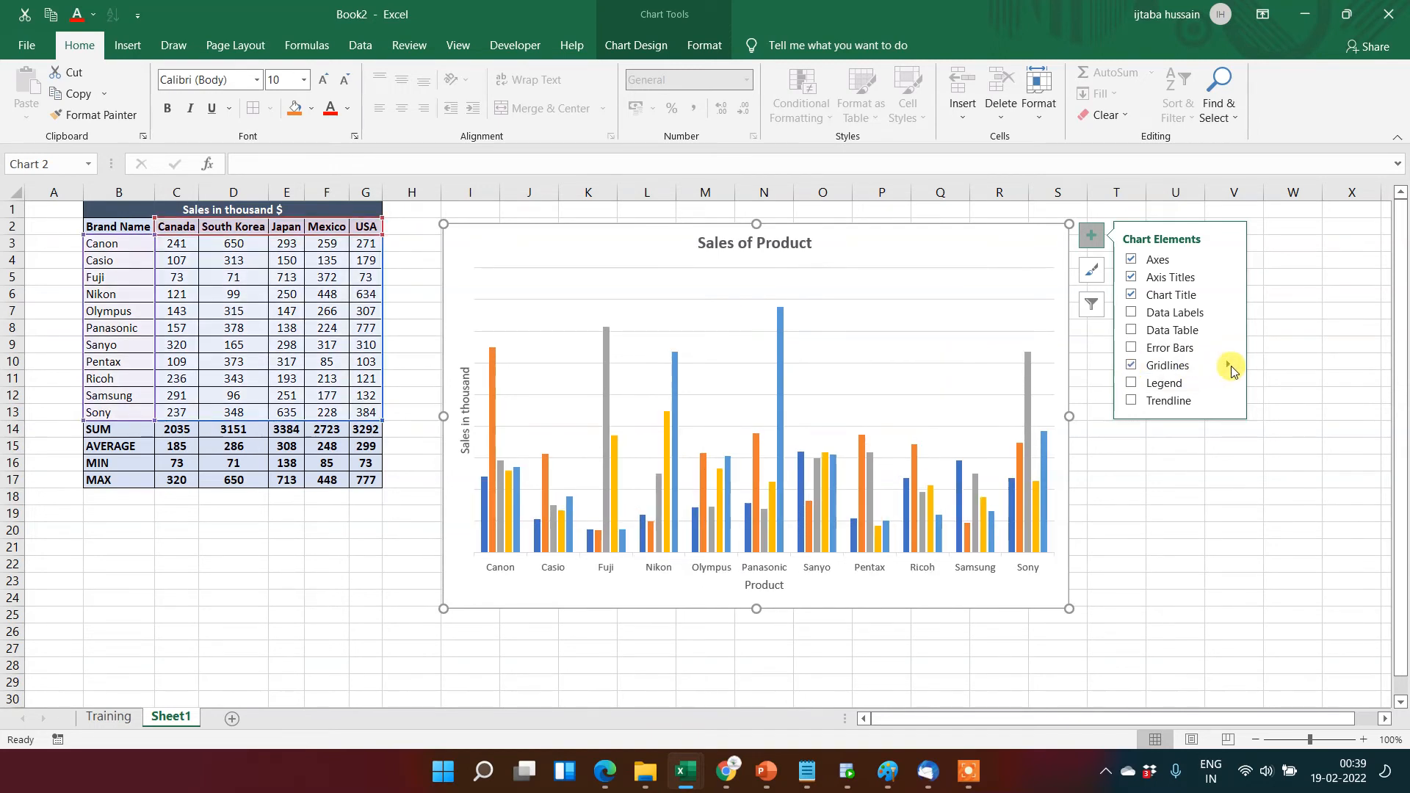
{"action": "left_click", "coordinate": [1228, 365]}
{"action": "left_click", "coordinate": [963, 387]}
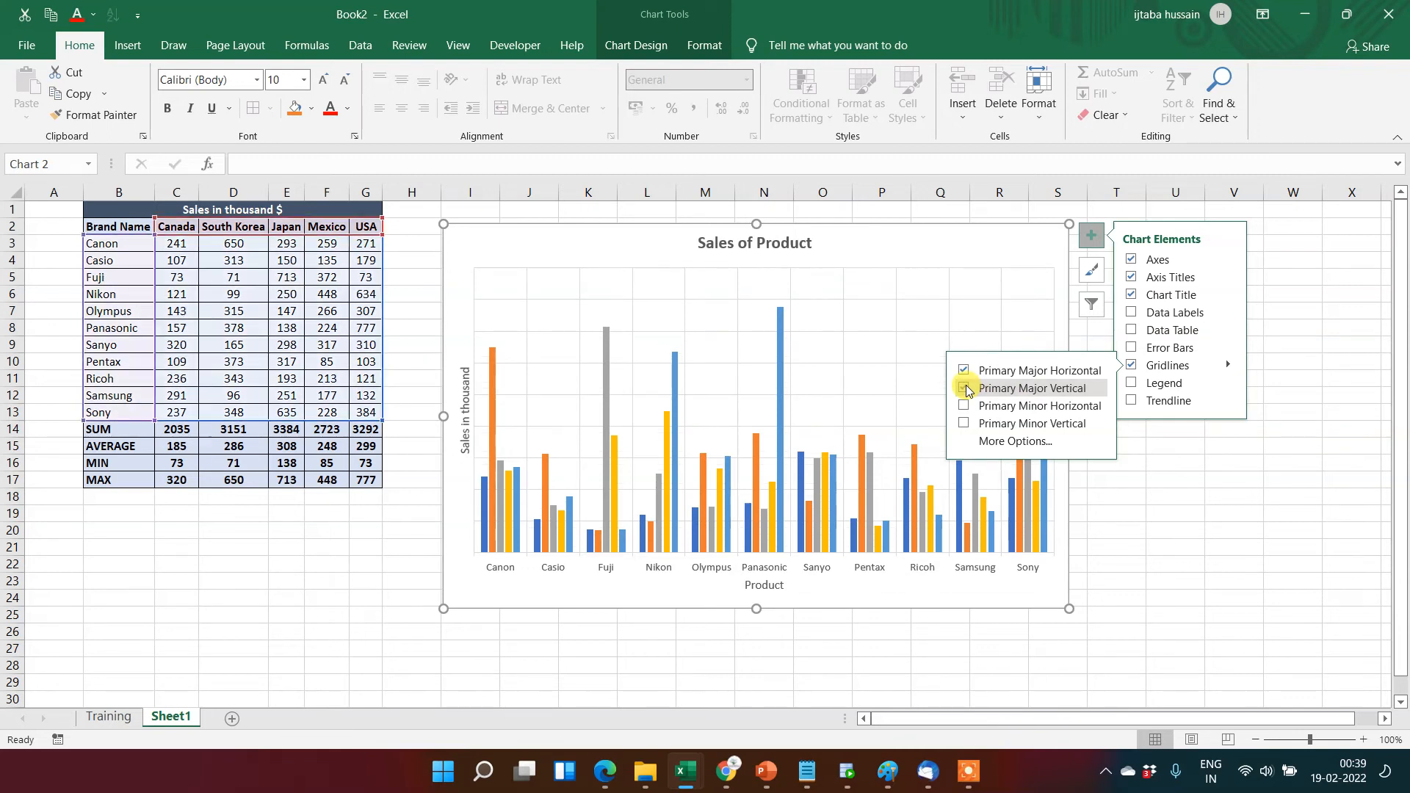
Step: Try primary minor horizontal and primary minor vertical gridlines on the chart, and turn both off again
{"action": "left_click", "coordinate": [964, 408]}
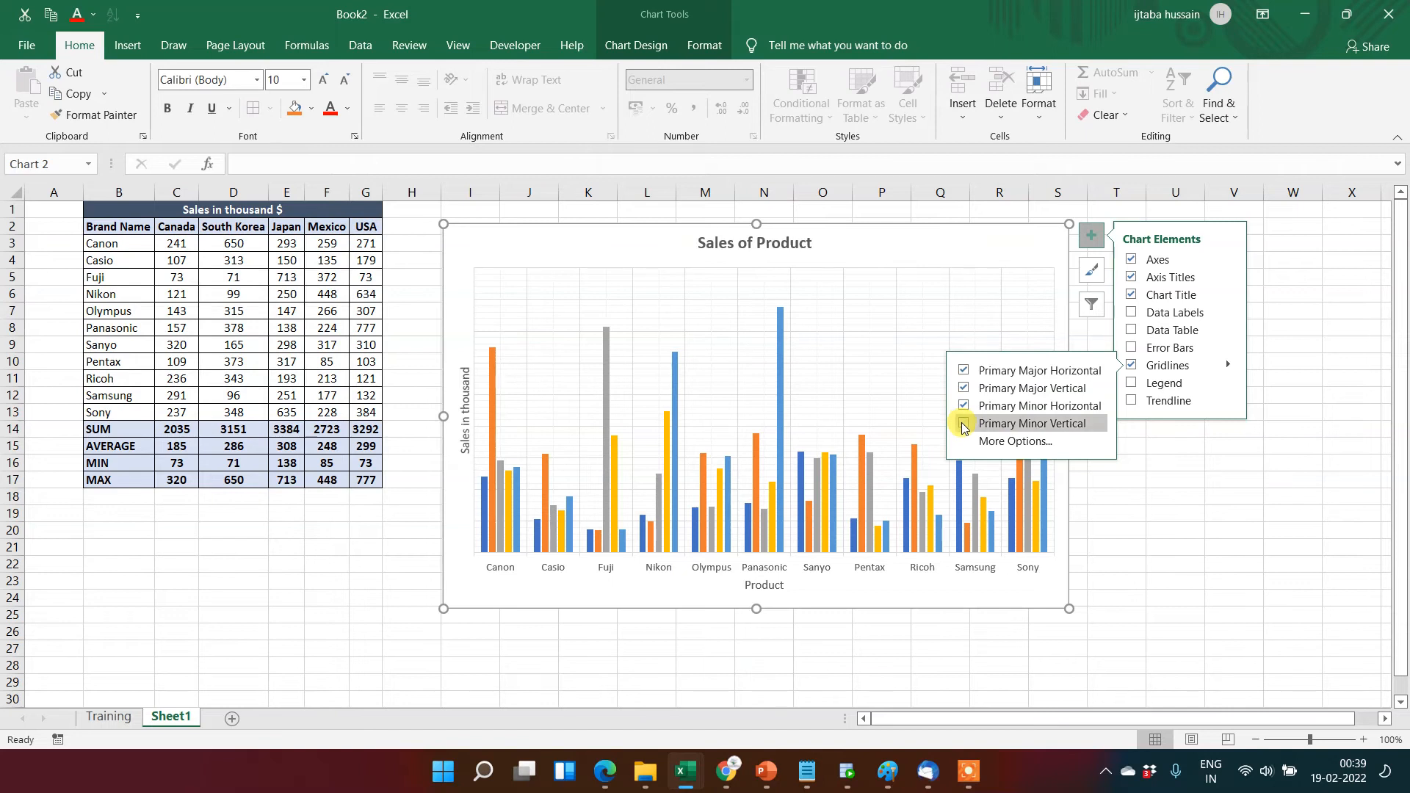
{"action": "left_click", "coordinate": [963, 425]}
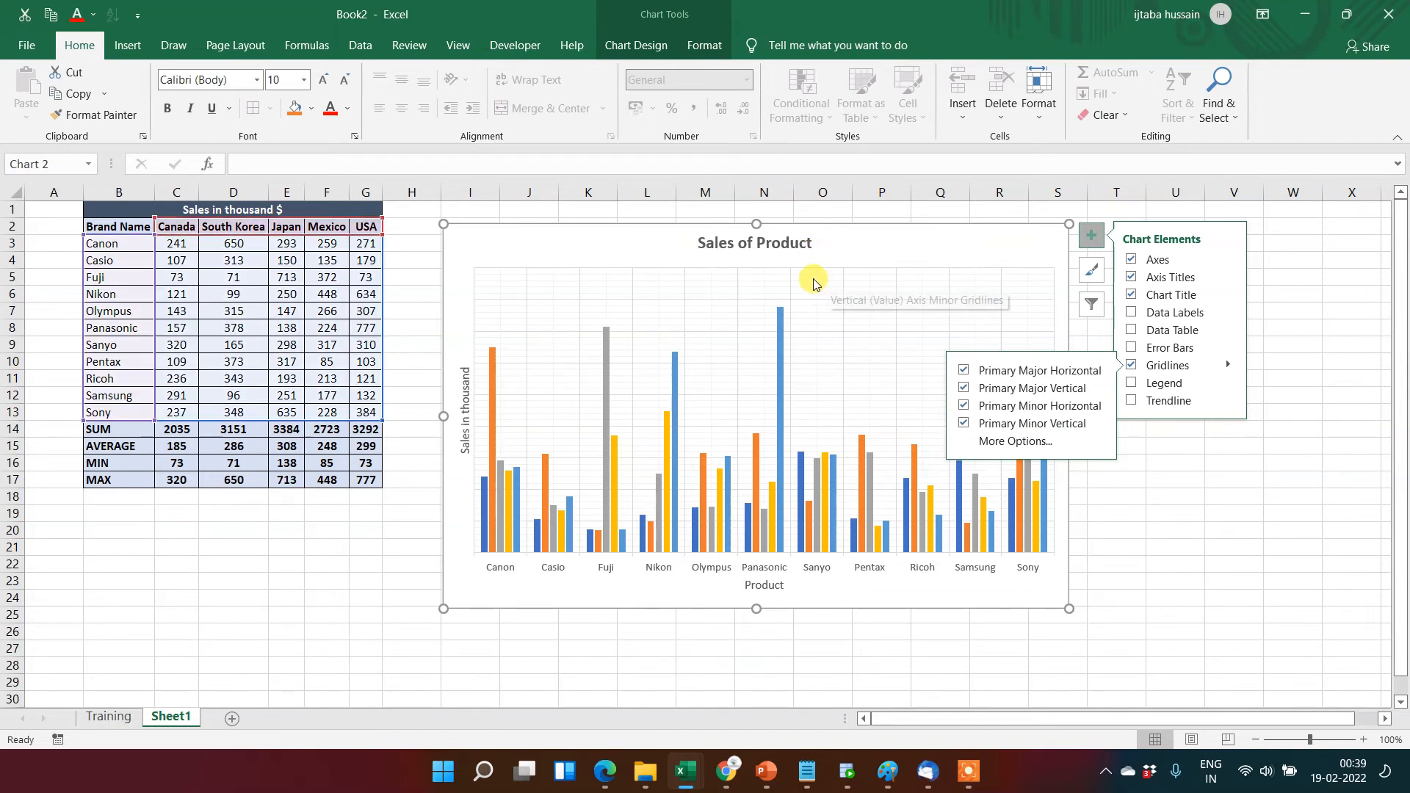
{"action": "left_click", "coordinate": [963, 424]}
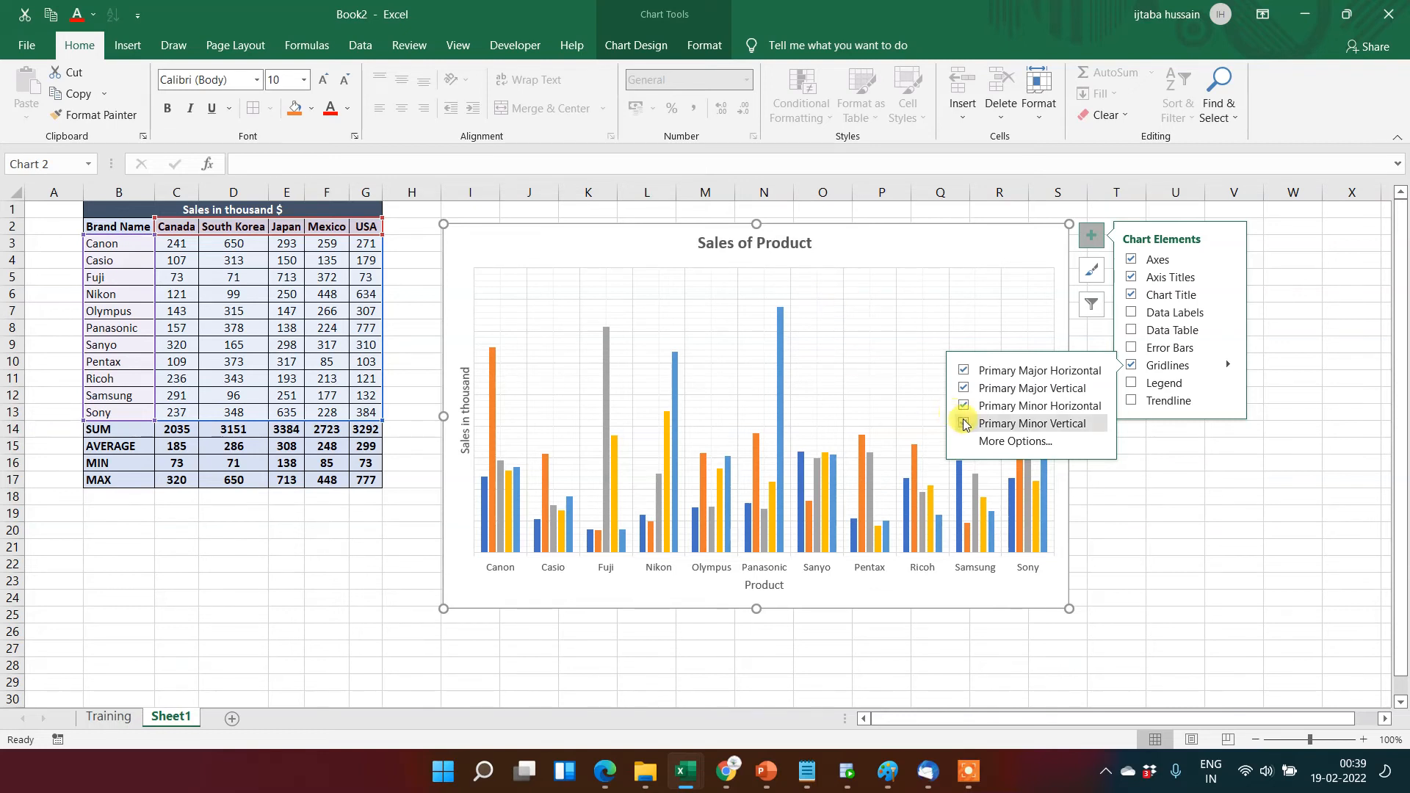
{"action": "left_click", "coordinate": [964, 406]}
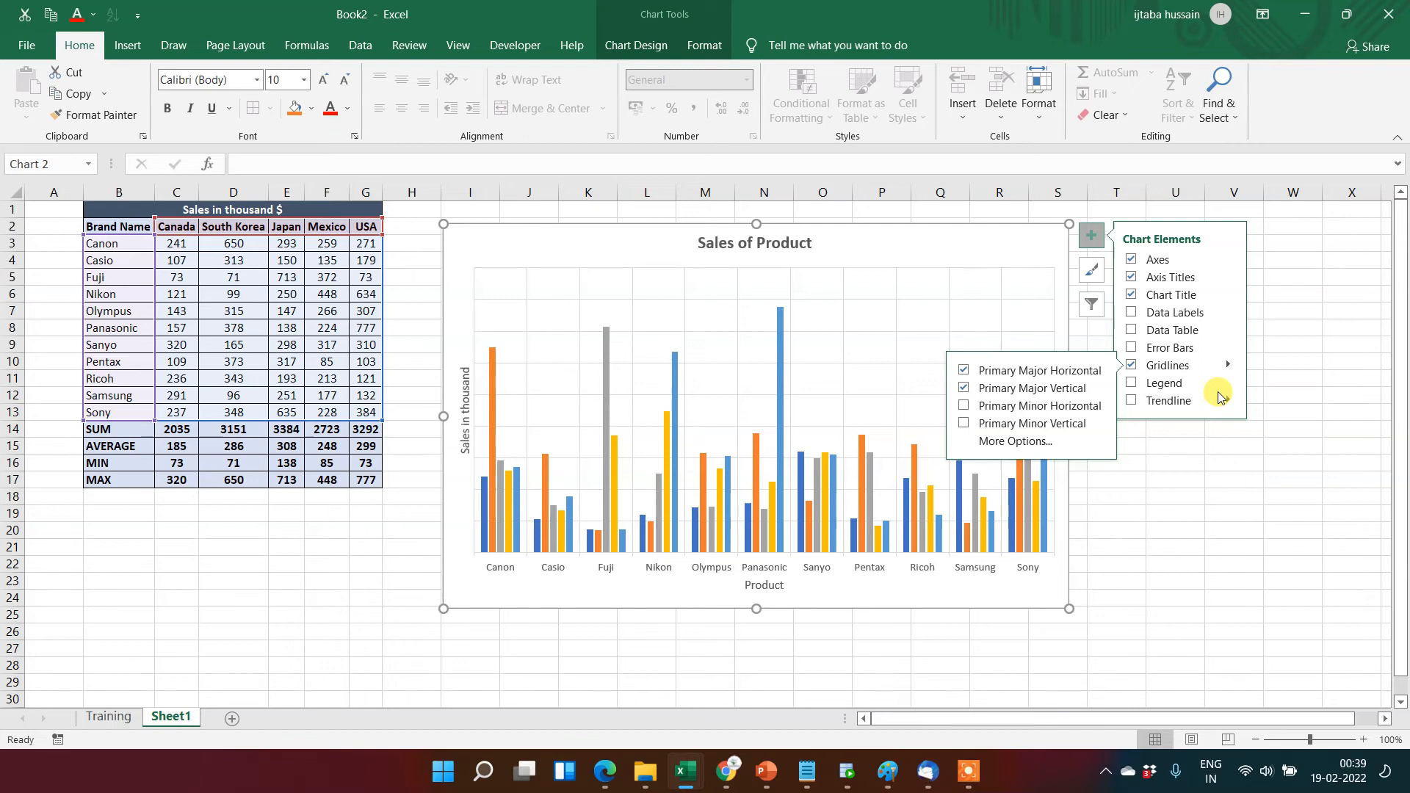
Step: Try showing the chart legend, place it at the Left position, and remove it again
{"action": "left_click", "coordinate": [1135, 385]}
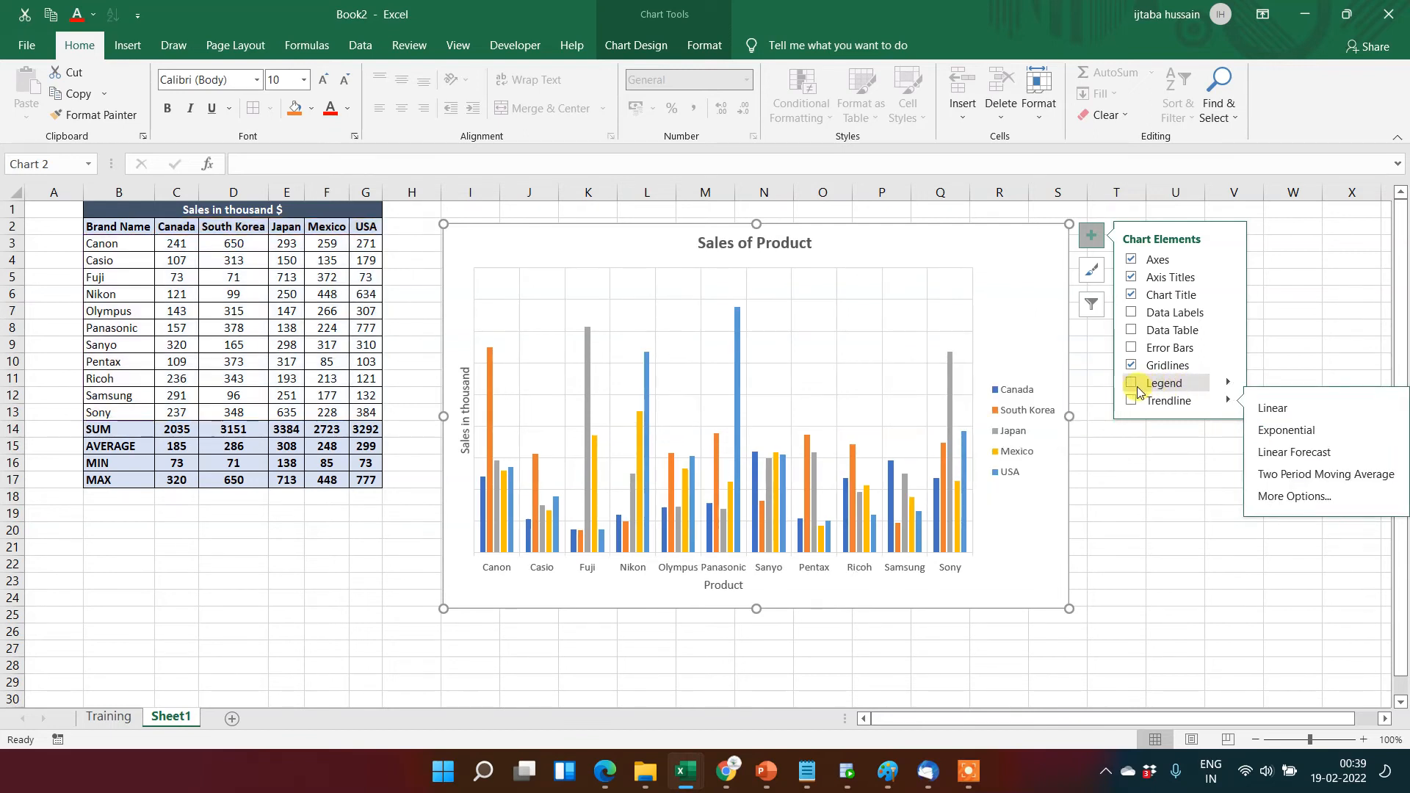
{"action": "left_click", "coordinate": [1135, 385]}
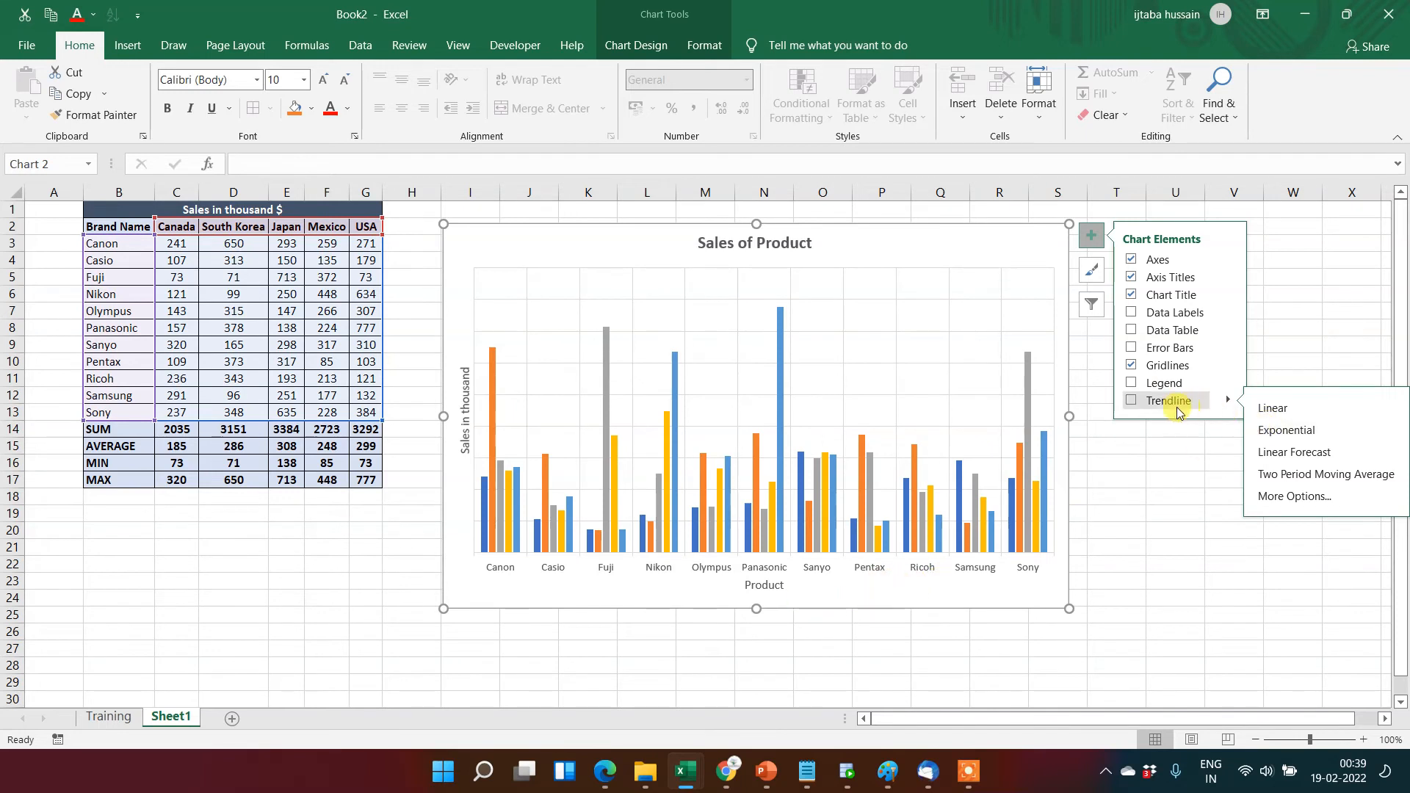
{"action": "left_click", "coordinate": [1131, 385]}
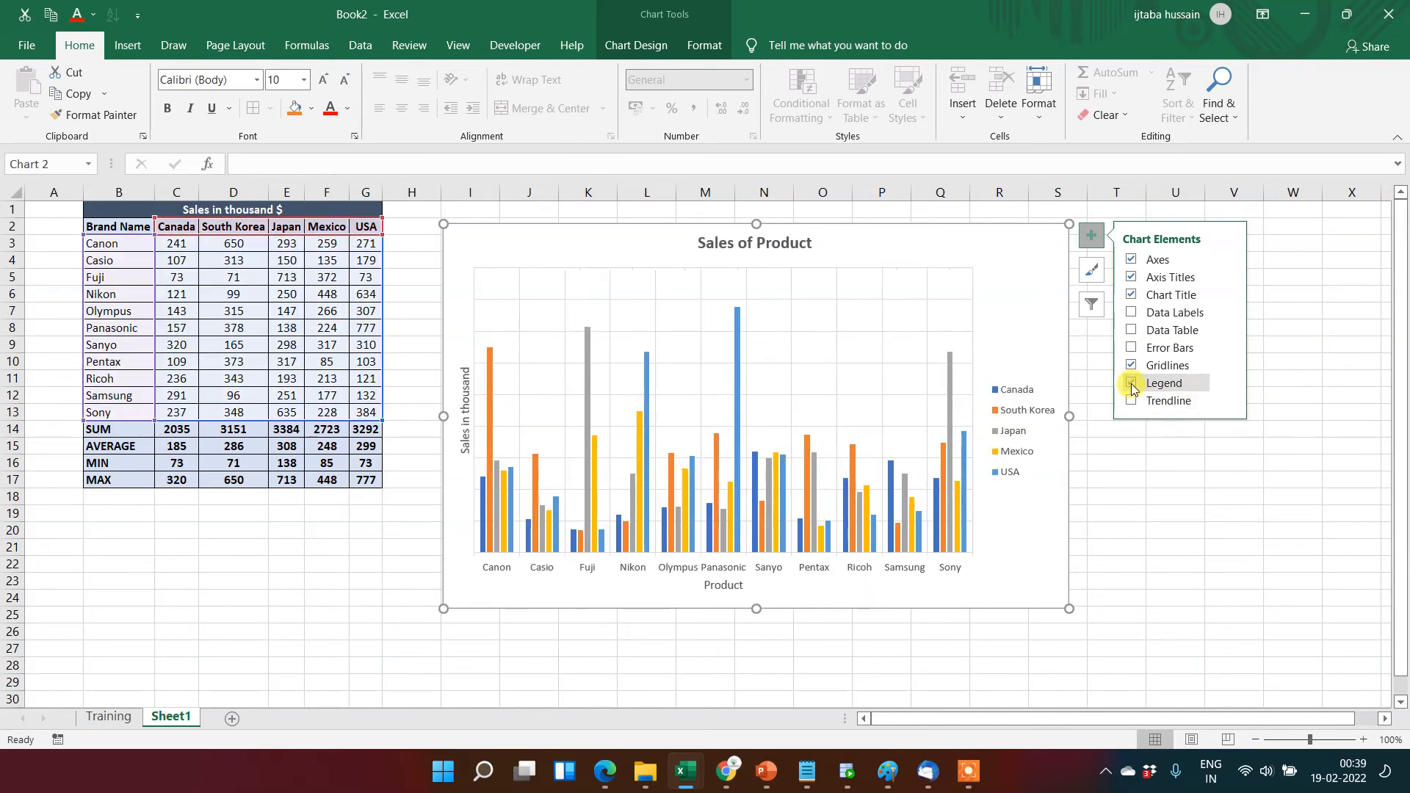
{"action": "left_click", "coordinate": [1228, 382]}
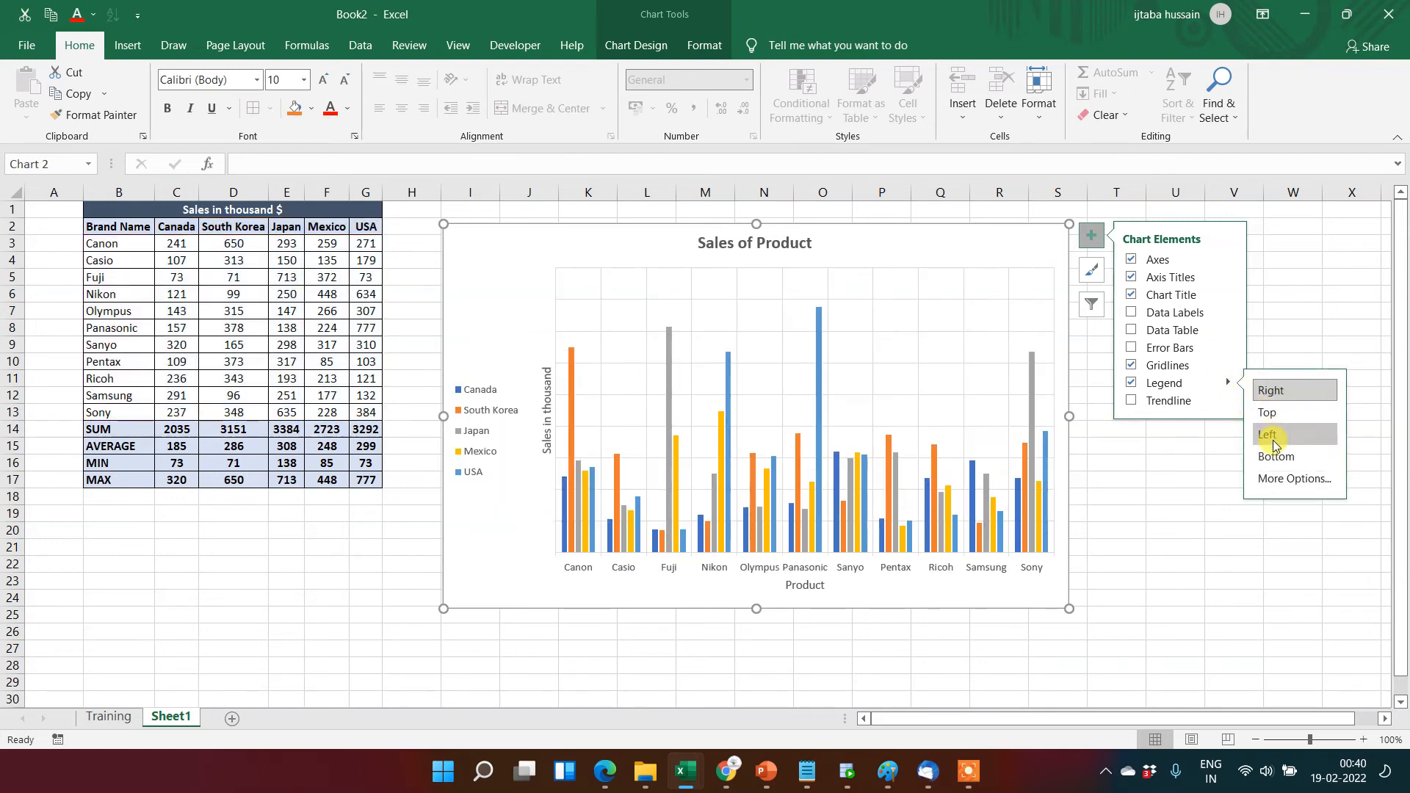
{"action": "left_click", "coordinate": [1272, 439]}
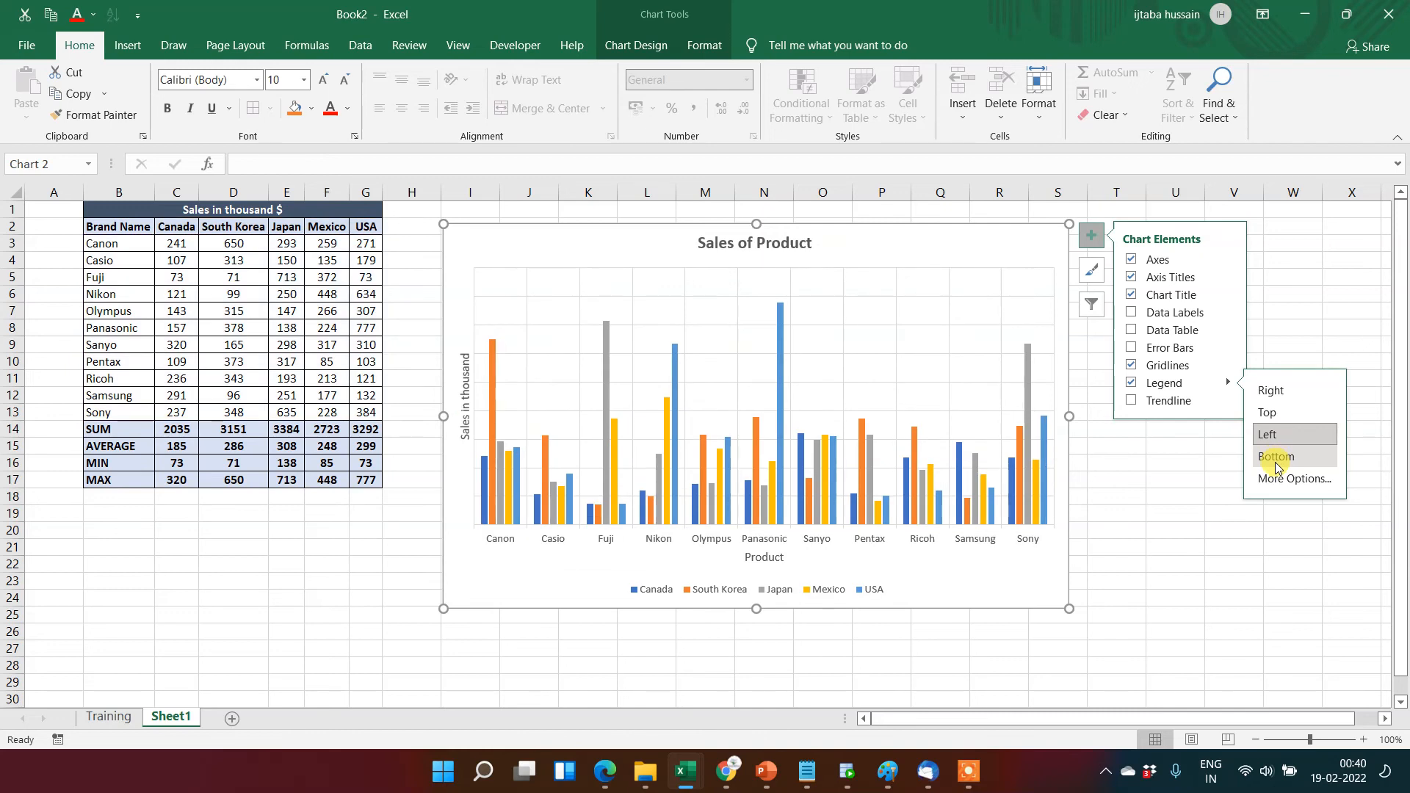
{"action": "left_click", "coordinate": [1132, 384]}
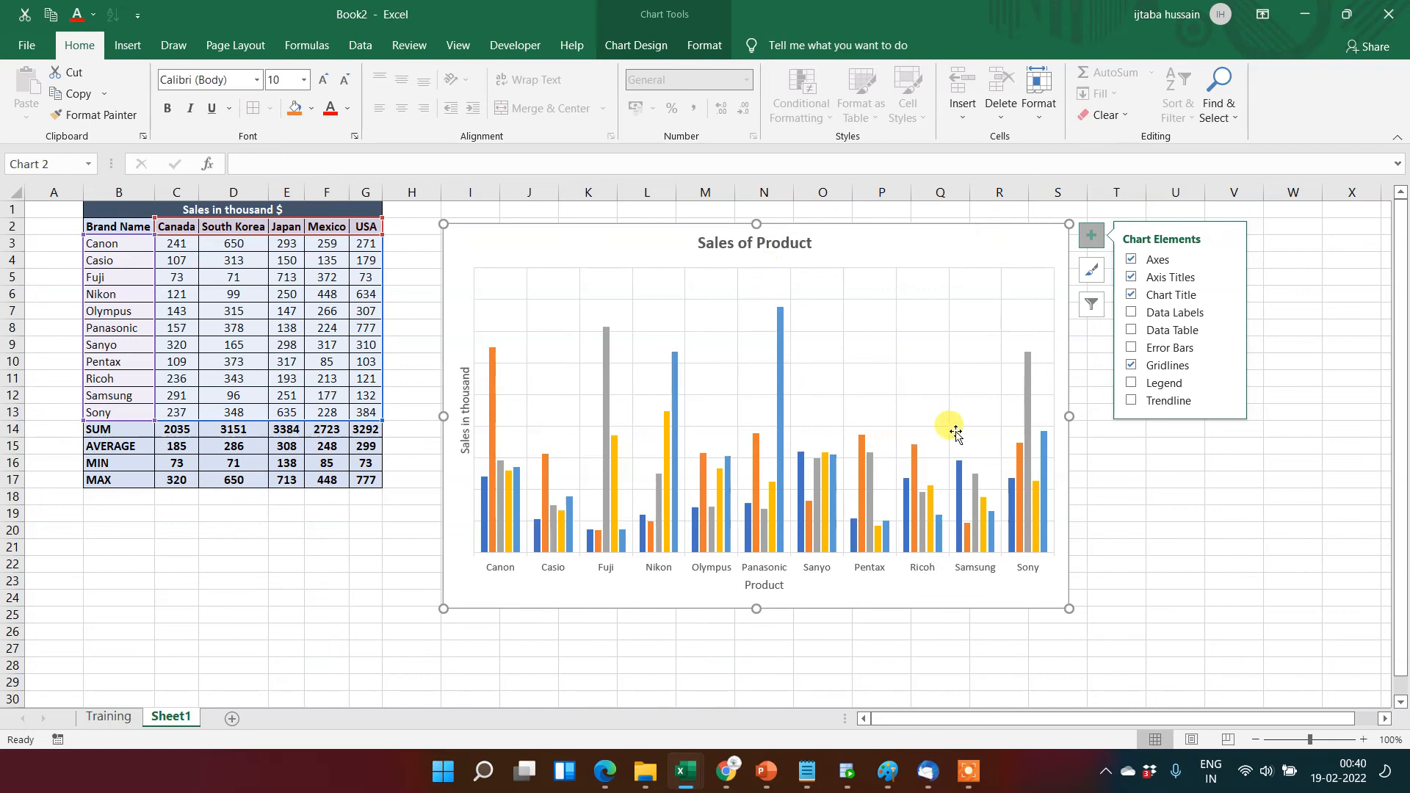
Step: Set the font size of all text in the chart area to 8
{"action": "right_click", "coordinate": [886, 239]}
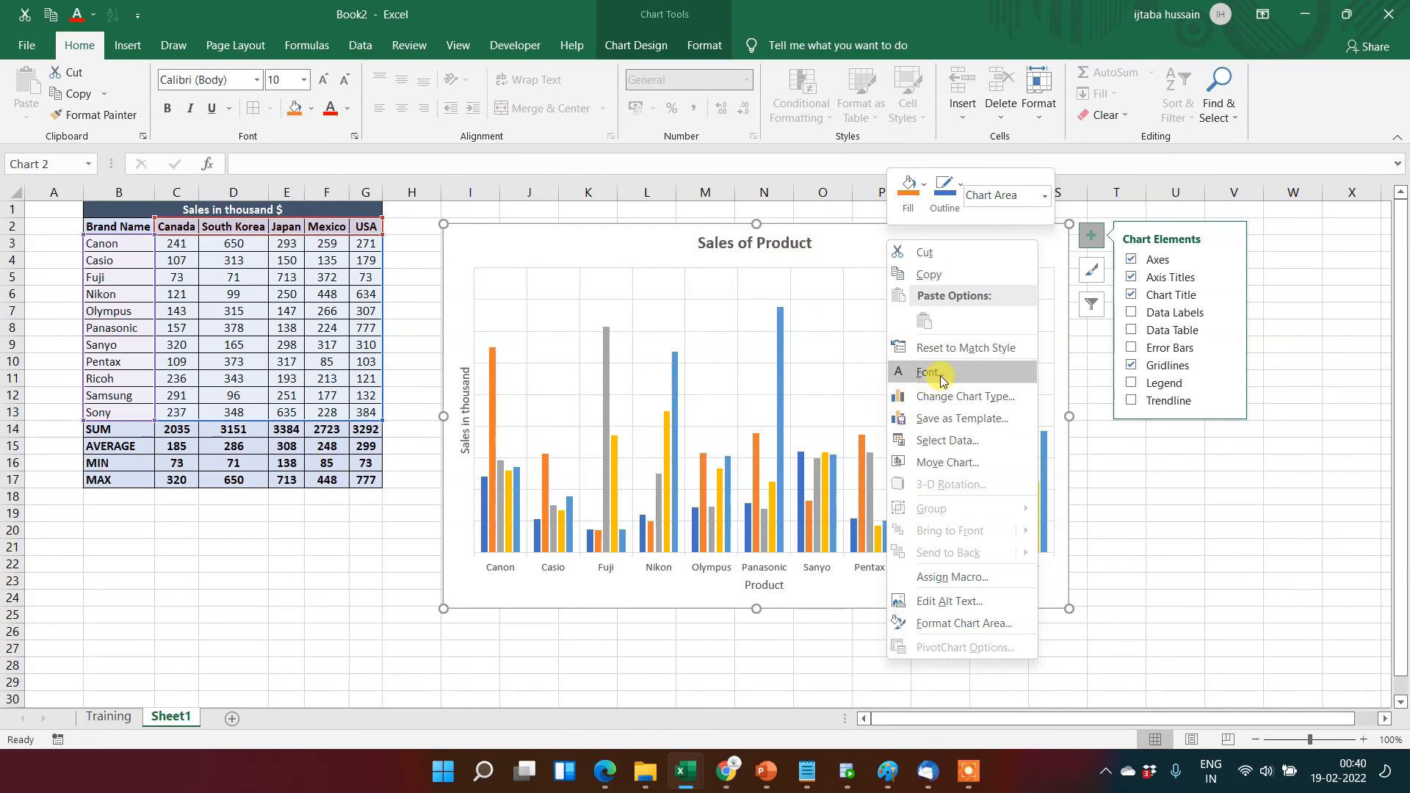
{"action": "left_click", "coordinate": [927, 373]}
{"action": "left_click", "coordinate": [831, 307]}
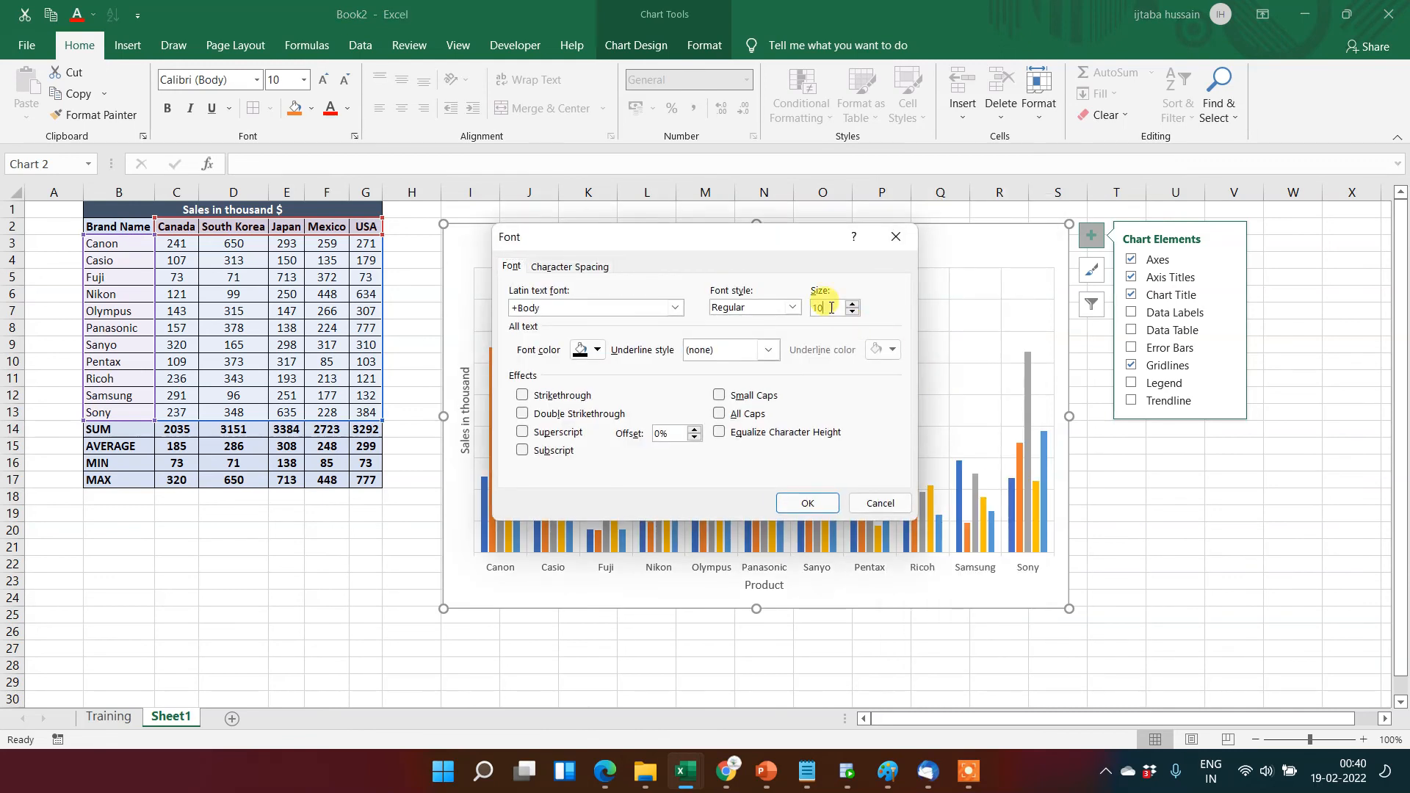
{"action": "type", "text": "8"}
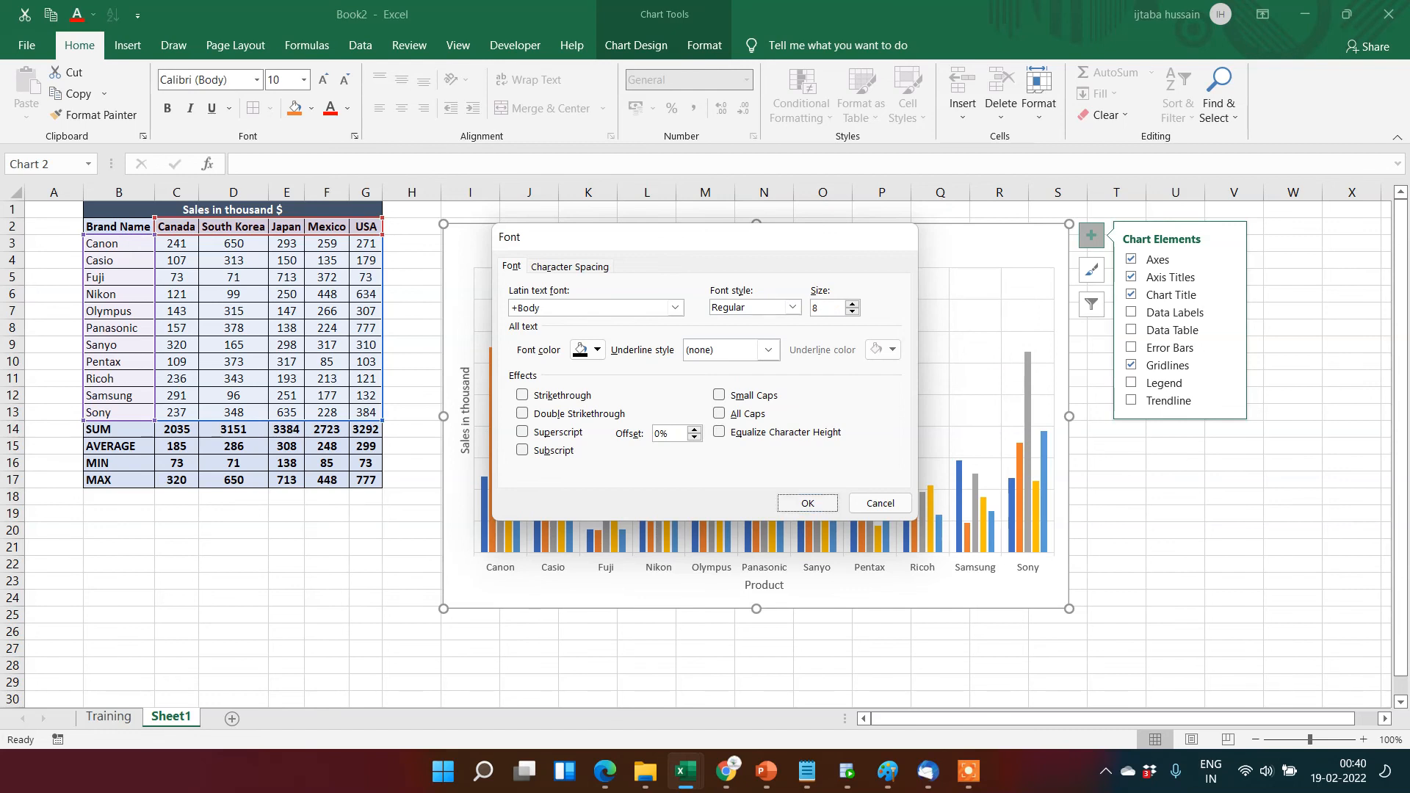
{"action": "left_click", "coordinate": [807, 503]}
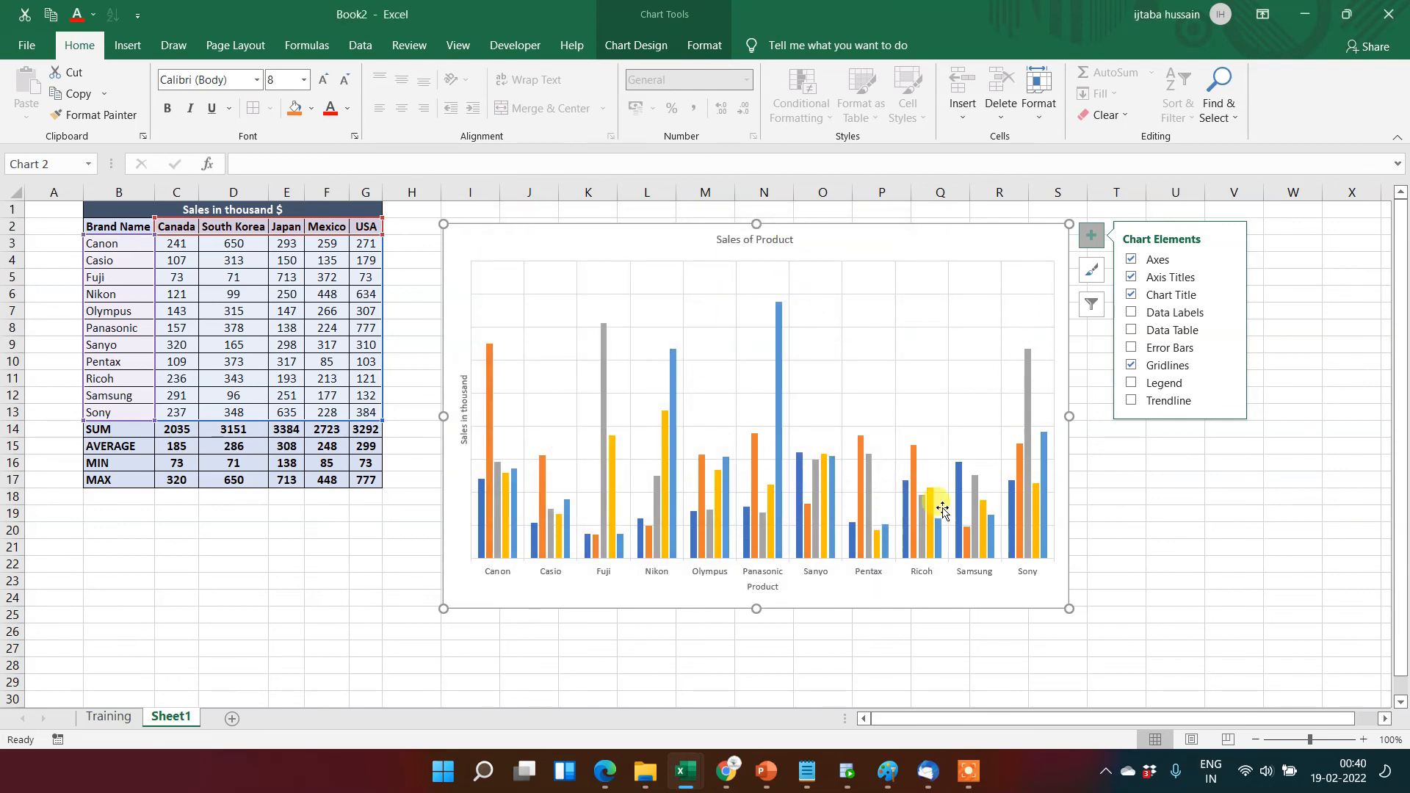
Step: Enlarge the plot area upward to the level of the chart title, and close the plot area formatting options
{"action": "left_click", "coordinate": [881, 295]}
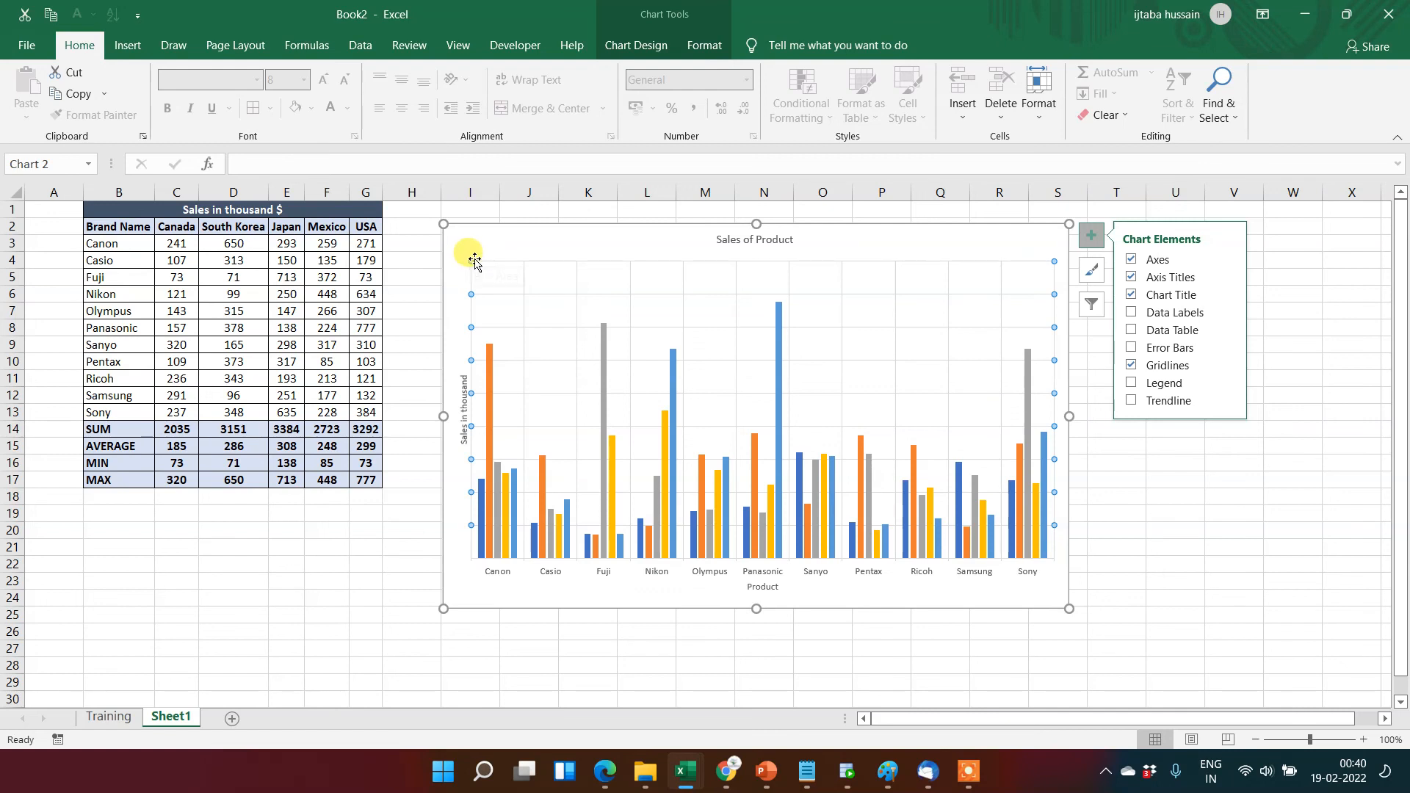
{"action": "double_click", "coordinate": [548, 301]}
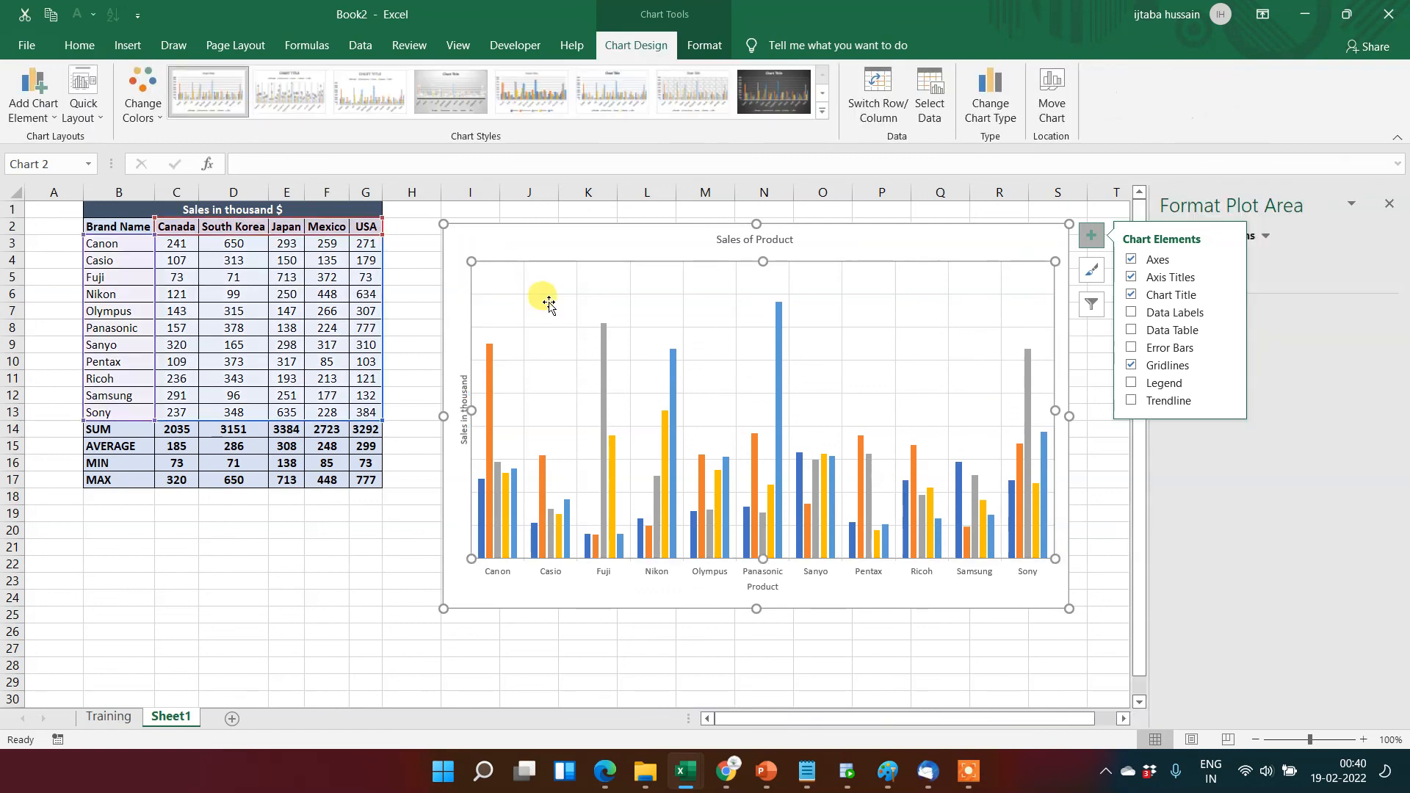
{"action": "left_click", "coordinate": [466, 254]}
{"action": "left_click_drag", "start_coordinate": [467, 238], "coordinate": [468, 239]}
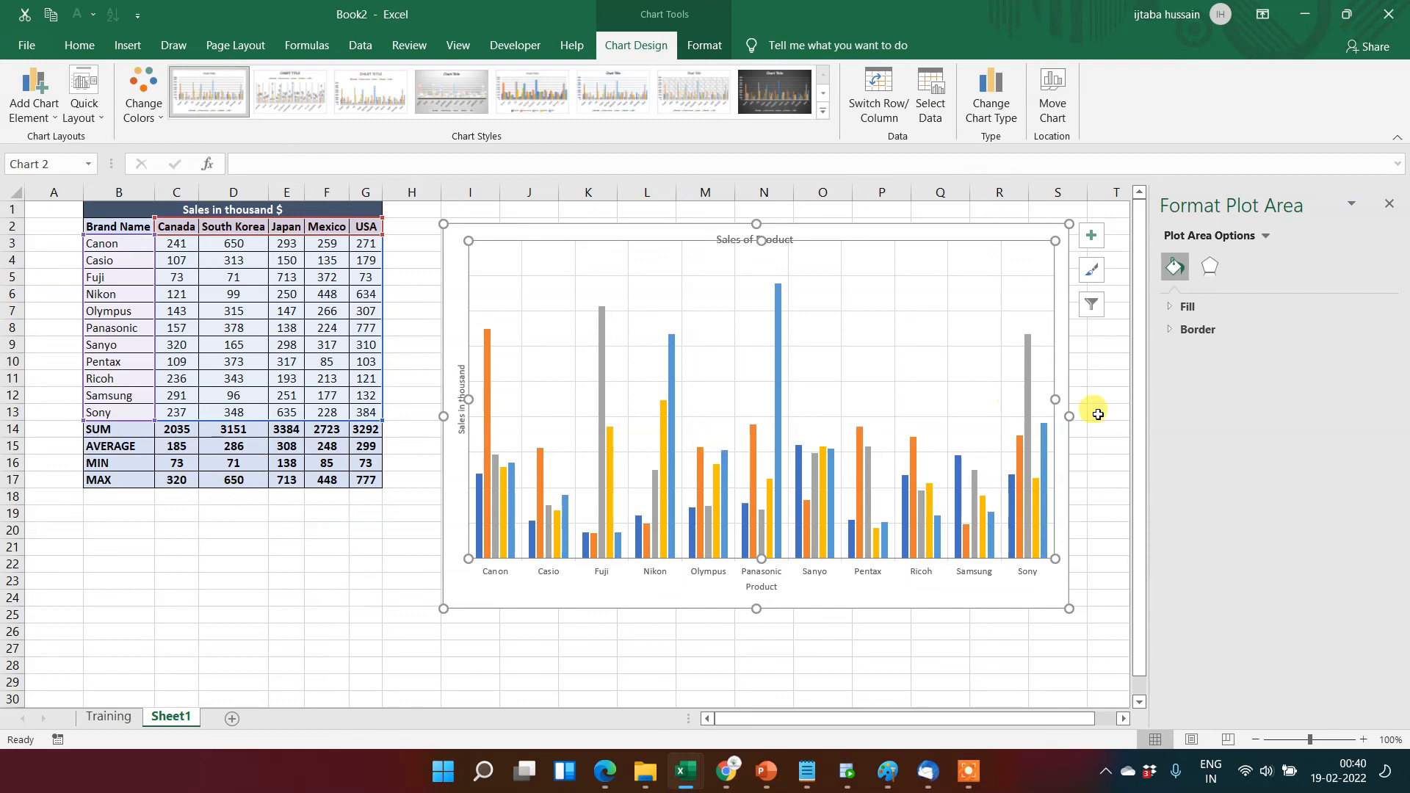
{"action": "left_click", "coordinate": [1391, 204]}
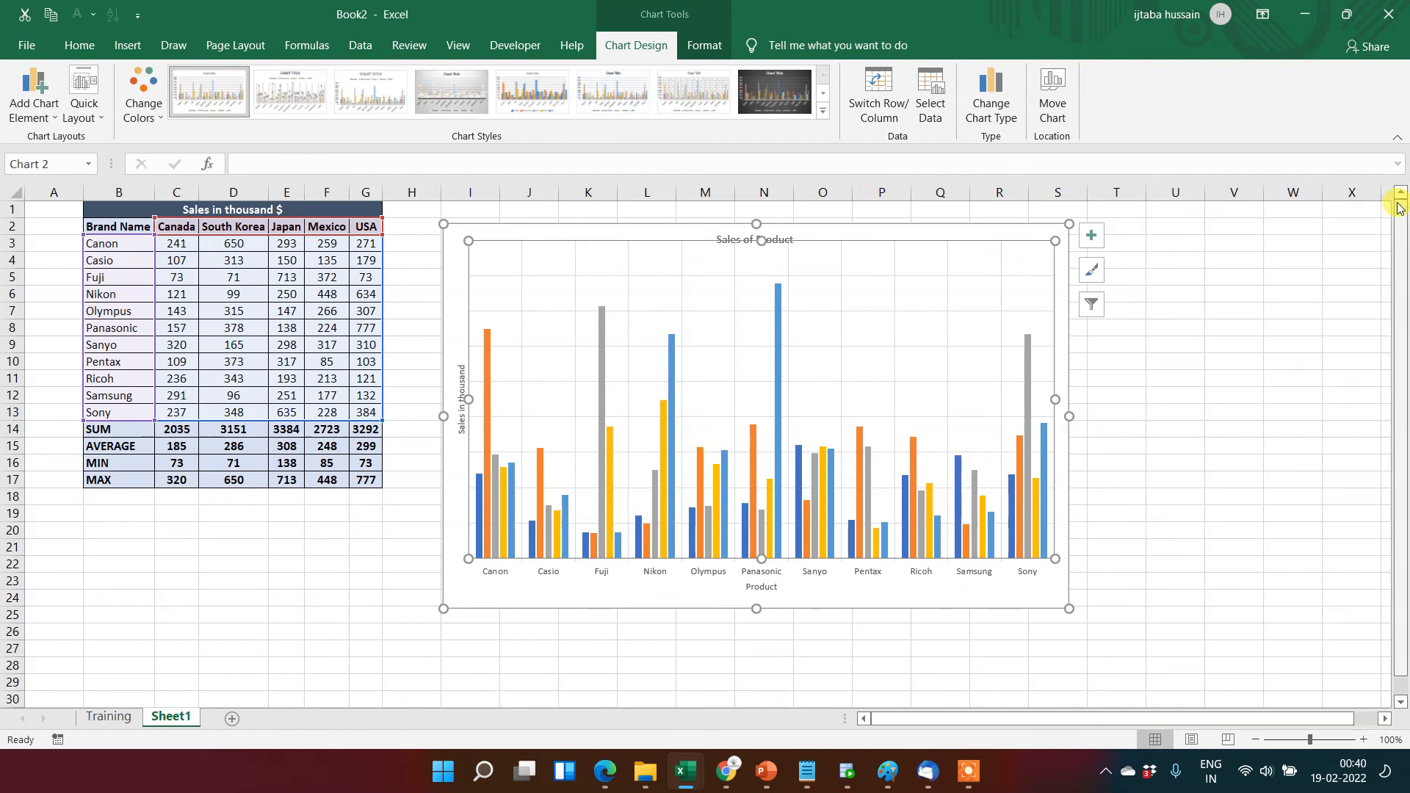